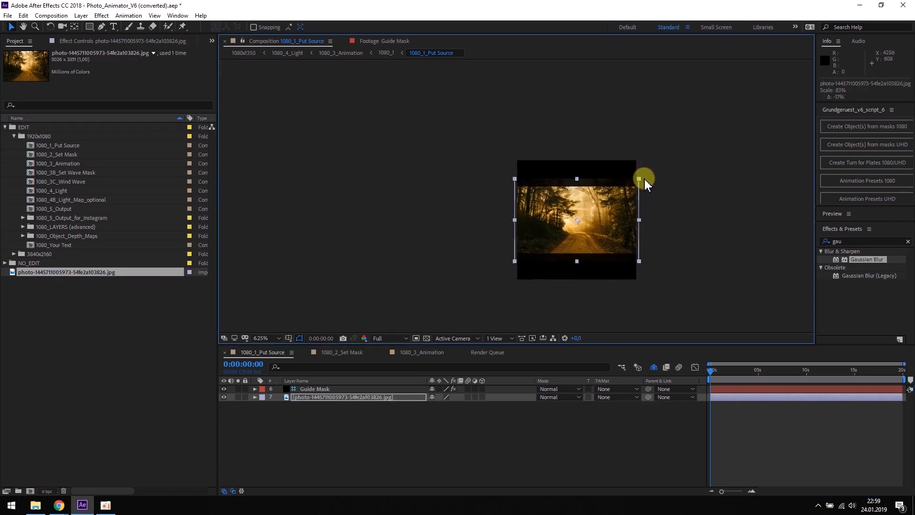
Step: Scale the forest photo in the 1080_1_Put Source composition so it fits the frame width
{"action": "left_click", "coordinate": [642, 179]}
Step: In the 1080_2_Set Mask composition, draw a closed Pen mask on the MASK layer around the bright opening above the road
{"action": "double_click", "coordinate": [50, 157]}
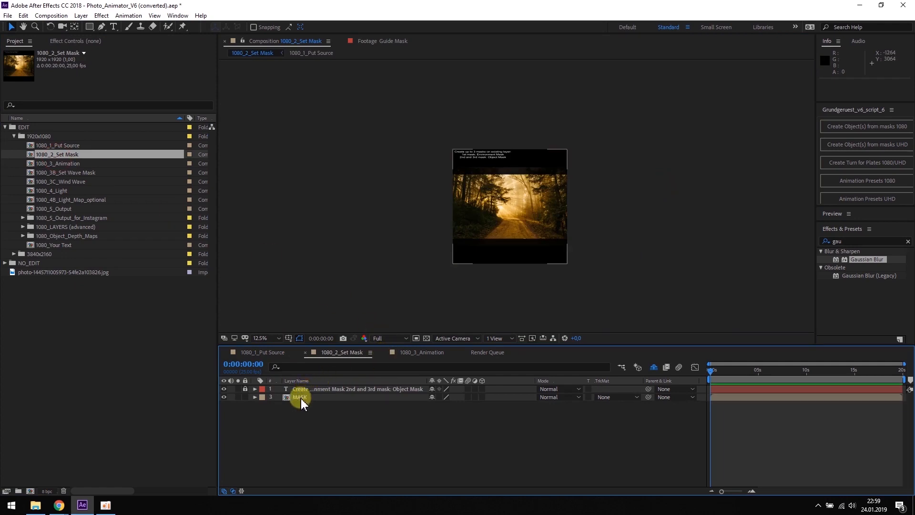
{"action": "left_click", "coordinate": [300, 399]}
{"action": "left_click", "coordinate": [102, 27]}
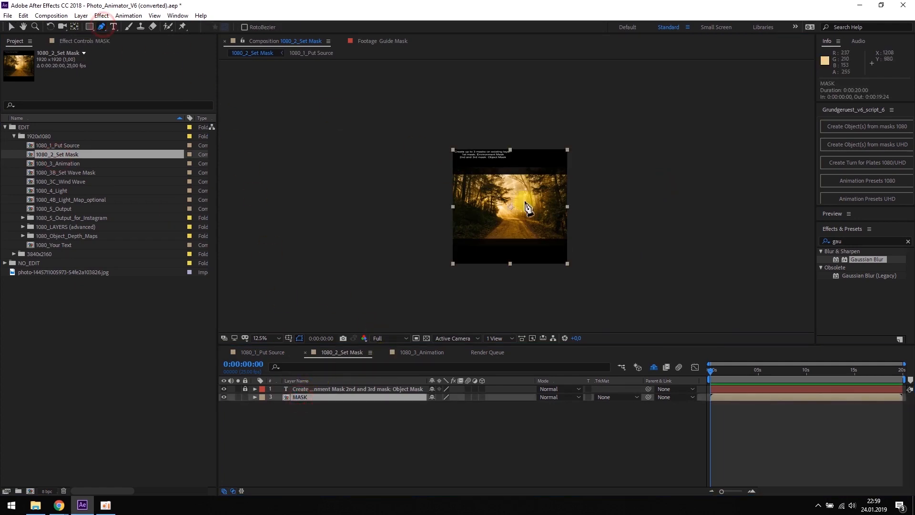
{"action": "scroll", "coordinate": [511, 197], "scroll_direction": "up", "scroll_amount": 4}
{"action": "left_click", "coordinate": [454, 285]}
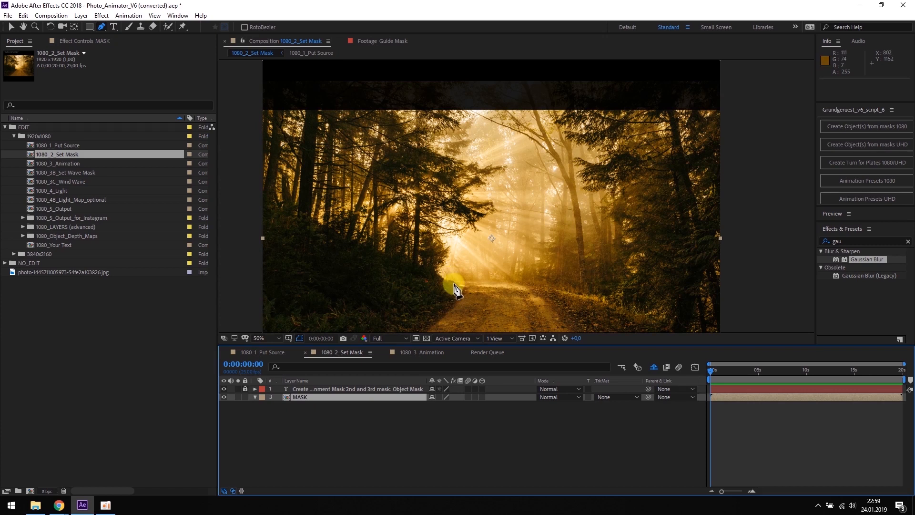
{"action": "left_click", "coordinate": [494, 288]}
{"action": "left_click", "coordinate": [534, 287]}
{"action": "left_click", "coordinate": [549, 260]}
{"action": "left_click", "coordinate": [548, 99]}
{"action": "left_click", "coordinate": [458, 147]}
{"action": "left_click", "coordinate": [456, 198]}
{"action": "left_click", "coordinate": [454, 285]}
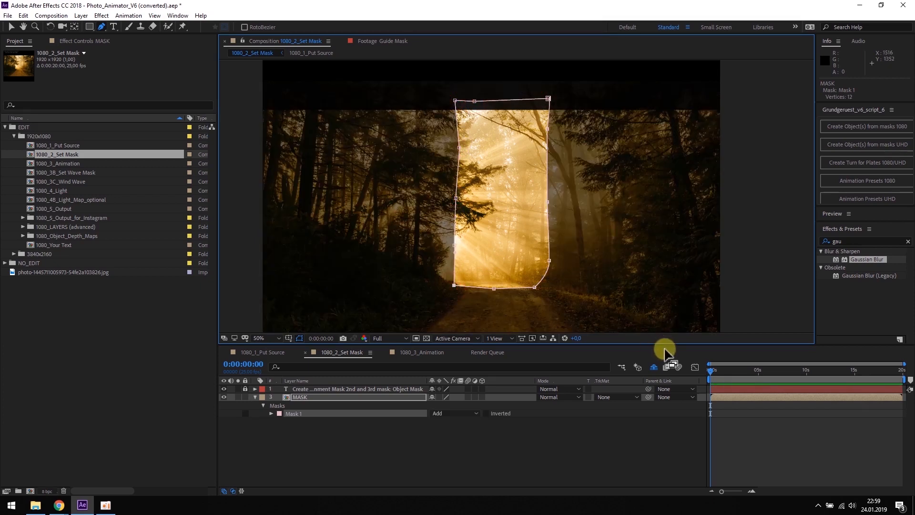
Step: In 1080_3_Animation, set the Controls layer's Layer Size Mask1 to about 21.94, using Visual Help Mode only during the adjustment
{"action": "left_click", "coordinate": [422, 352]}
{"action": "left_click", "coordinate": [308, 392]}
{"action": "left_click", "coordinate": [74, 41]}
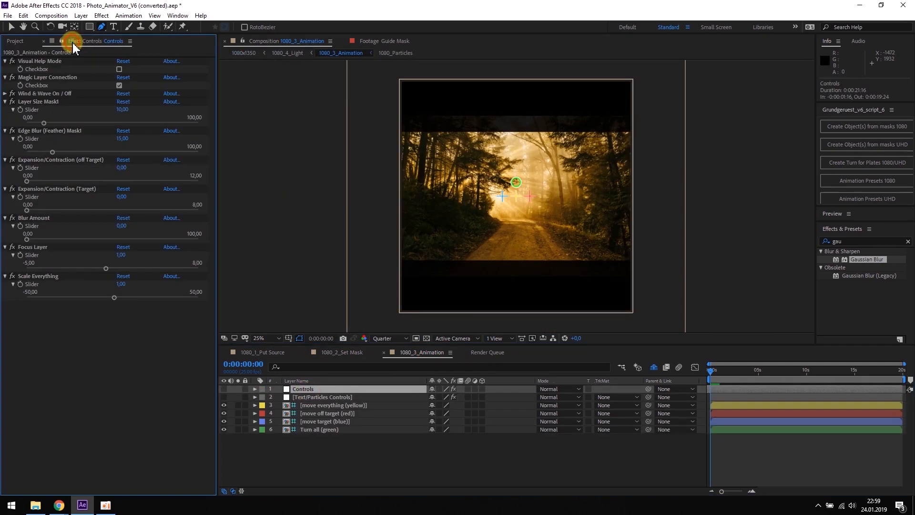
{"action": "left_click", "coordinate": [119, 69]}
{"action": "left_click_drag", "start_coordinate": [45, 122], "coordinate": [65, 123]}
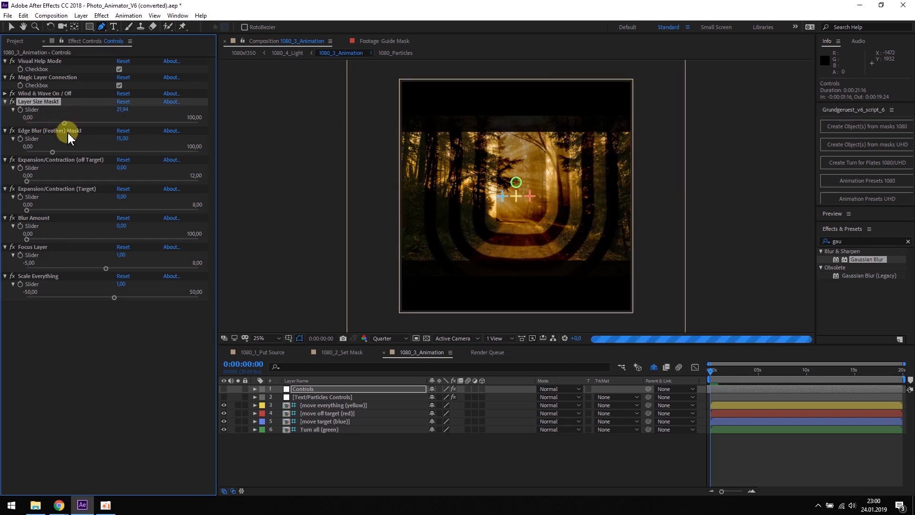
{"action": "left_click", "coordinate": [120, 70]}
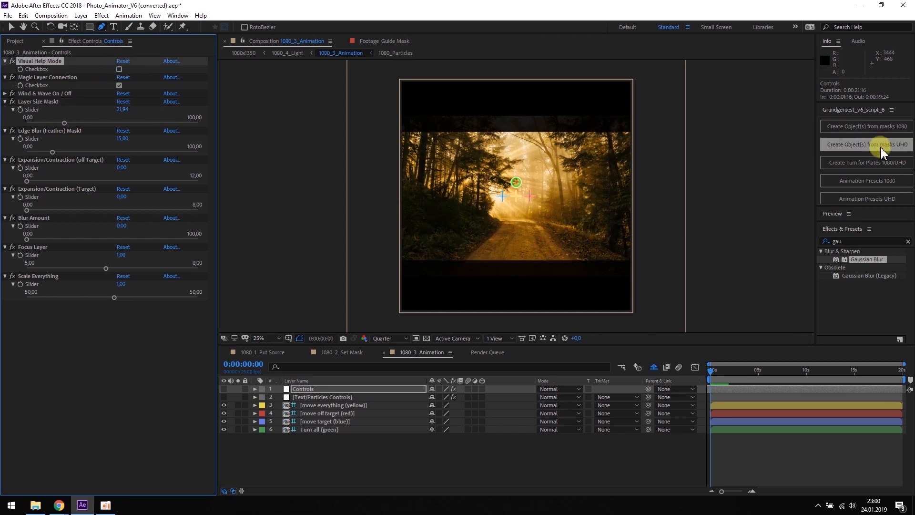
Step: Create a 2-second Simple Push In animation with the Animation Presets 1080 script and play it from the start
{"action": "left_click", "coordinate": [885, 189]}
{"action": "left_click_drag", "start_coordinate": [505, 190], "coordinate": [811, 170]}
{"action": "left_click", "coordinate": [797, 246]}
{"action": "left_click", "coordinate": [751, 267]}
{"action": "left_click", "coordinate": [787, 286]}
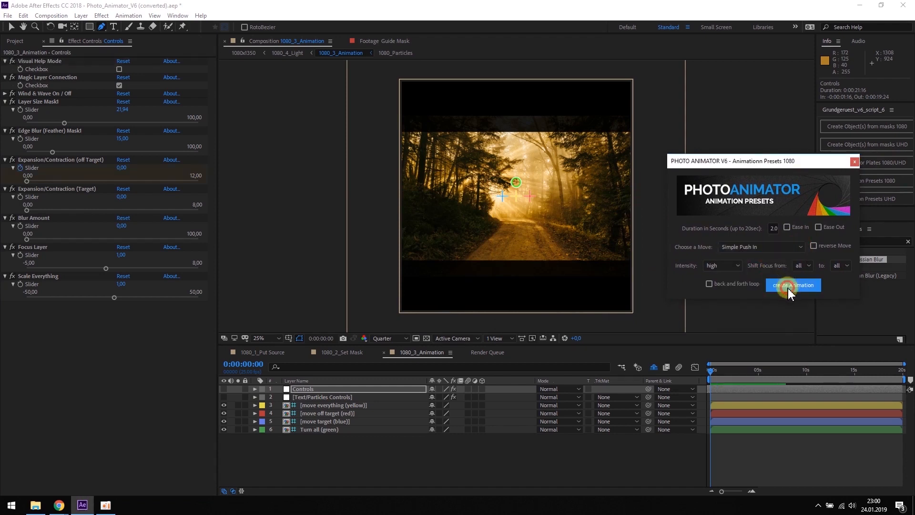
{"action": "left_click", "coordinate": [709, 372]}
{"action": "key", "text": "space"}
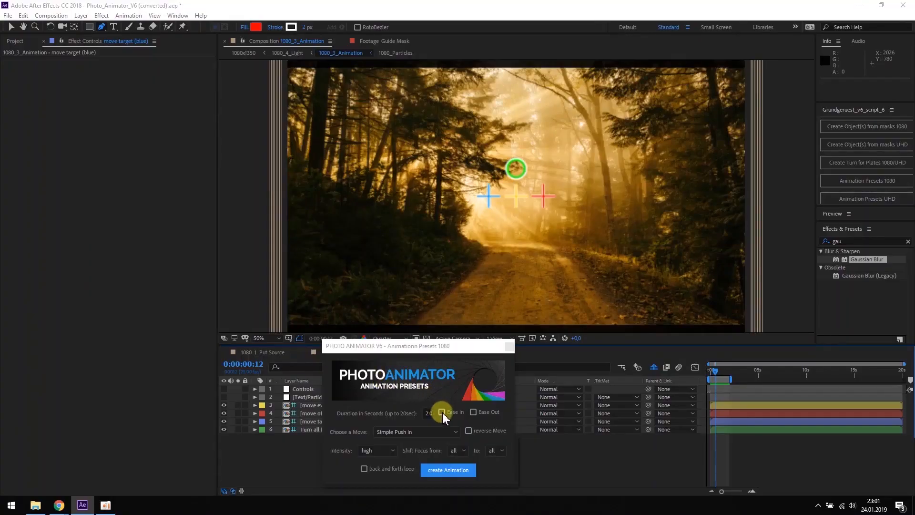
Step: Create a 3-second Parallel Dolly Left to Right animation with Ease In, Ease Out and back and forth loop enabled
{"action": "left_click", "coordinate": [442, 412]}
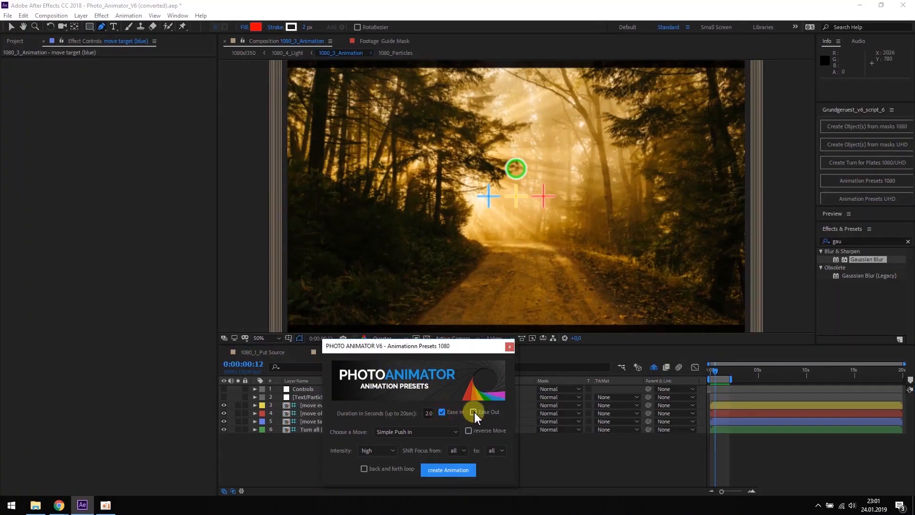
{"action": "left_click", "coordinate": [473, 412]}
{"action": "left_click", "coordinate": [437, 412]}
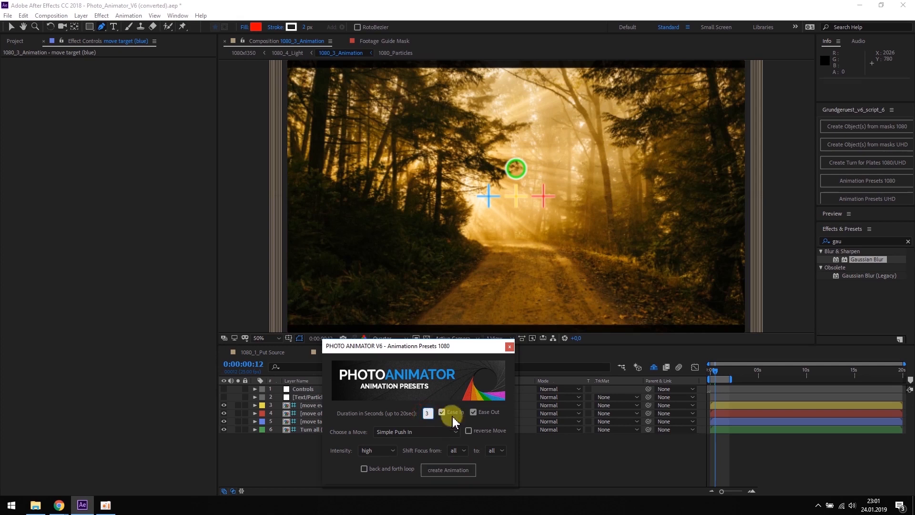
{"action": "left_click", "coordinate": [455, 431]}
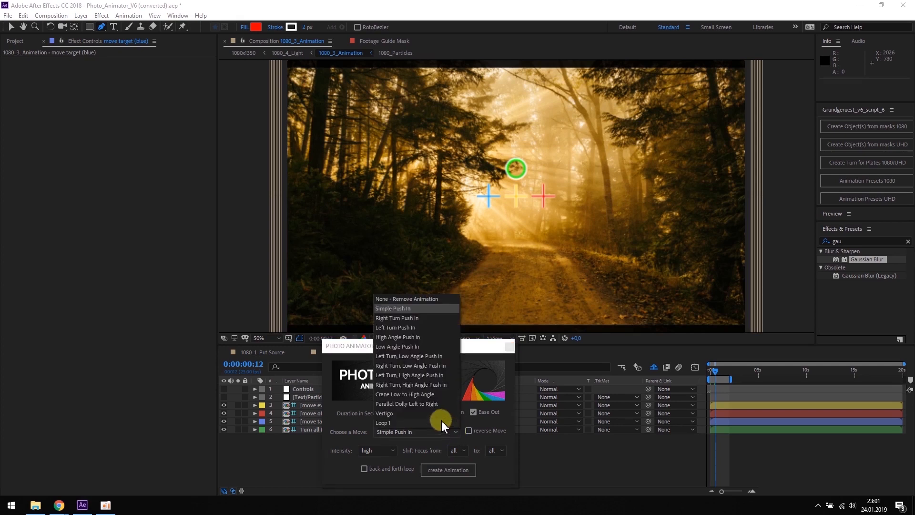
{"action": "left_click", "coordinate": [433, 404]}
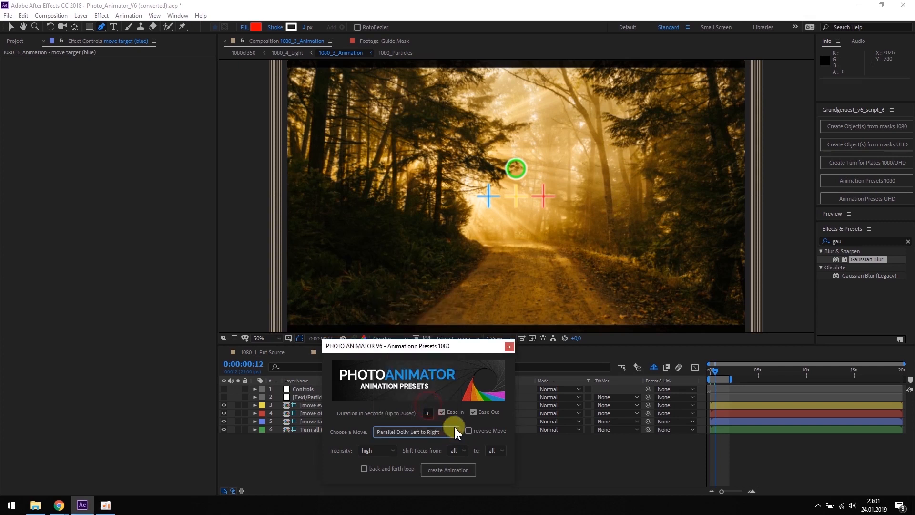
{"action": "left_click", "coordinate": [364, 468]}
{"action": "left_click", "coordinate": [464, 473]}
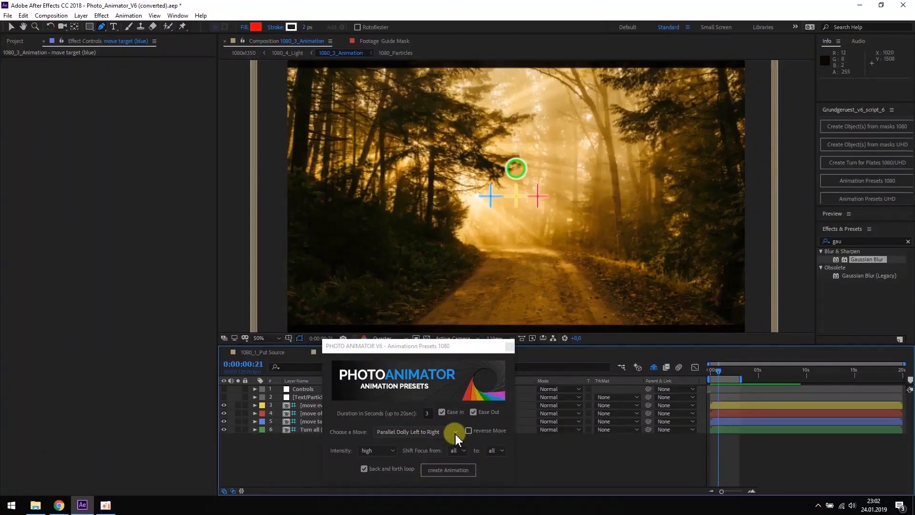
Step: Create a Loop 1 animation with Ease In, Ease Out and back and forth loop disabled, preview it and close the presets dialog
{"action": "left_click", "coordinate": [455, 435]}
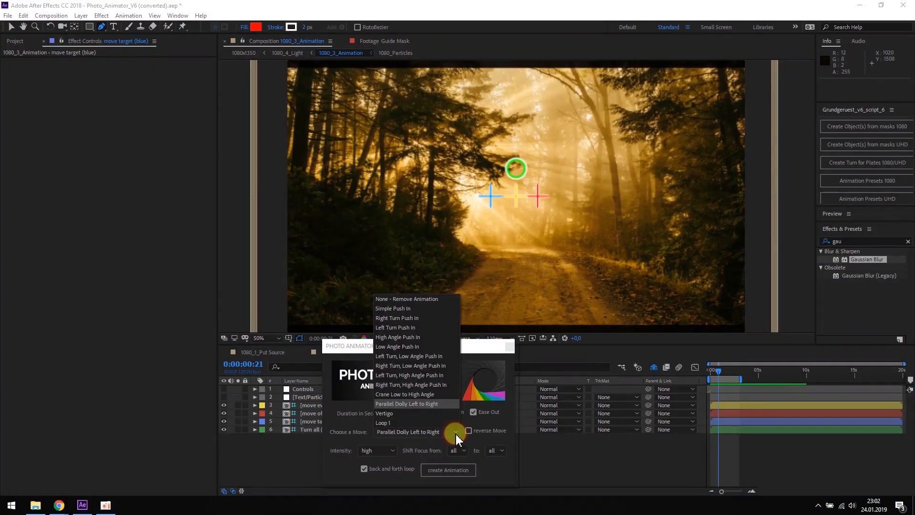
{"action": "left_click", "coordinate": [407, 424]}
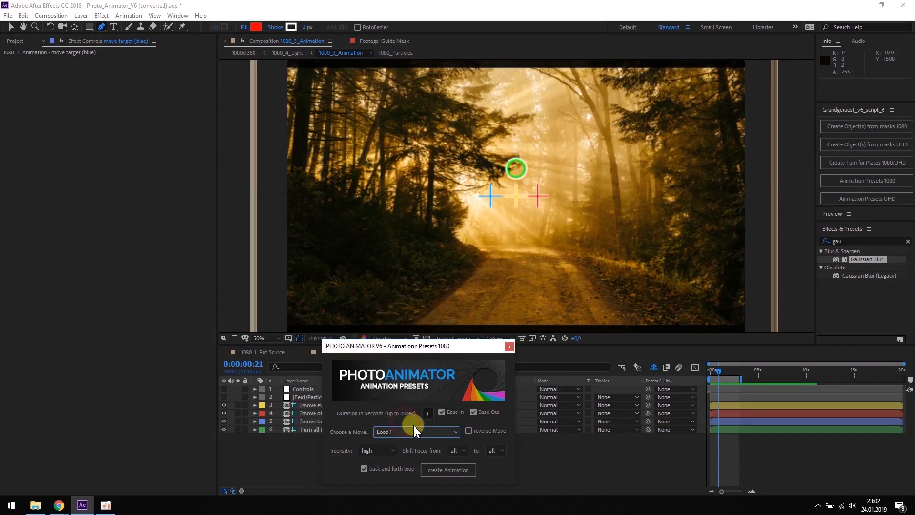
{"action": "left_click", "coordinate": [442, 413]}
{"action": "left_click", "coordinate": [474, 412]}
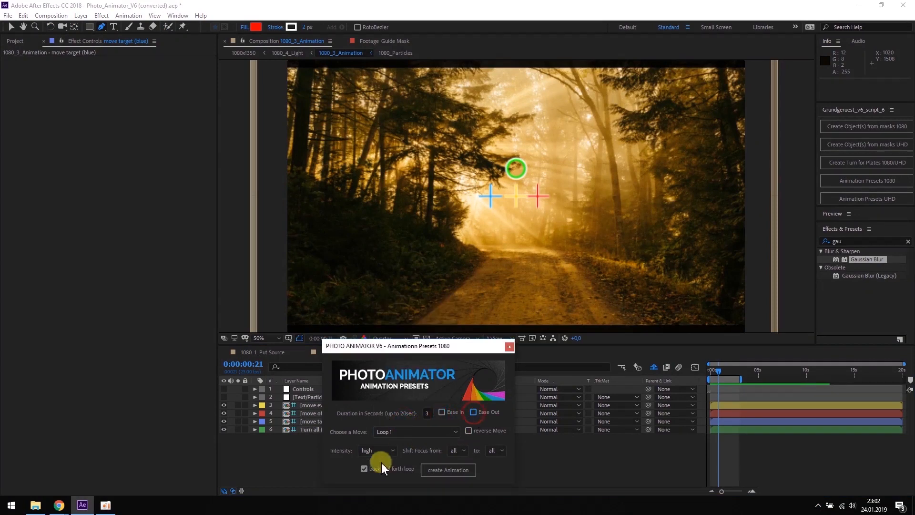
{"action": "left_click", "coordinate": [365, 469]}
{"action": "left_click", "coordinate": [450, 471]}
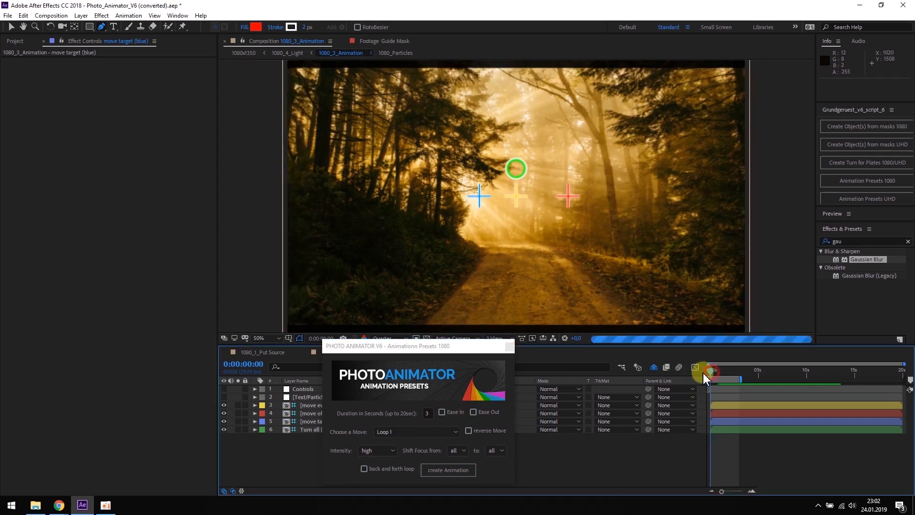
{"action": "key", "text": "space"}
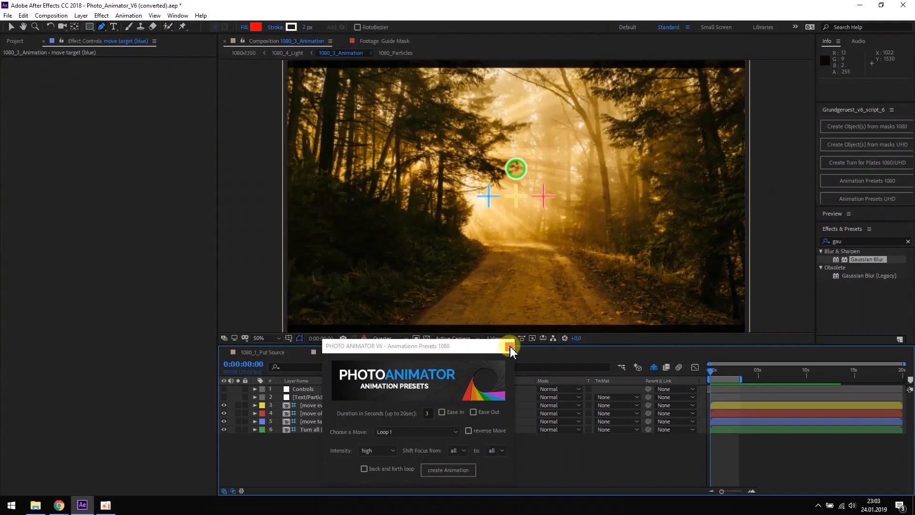
{"action": "left_click", "coordinate": [508, 347]}
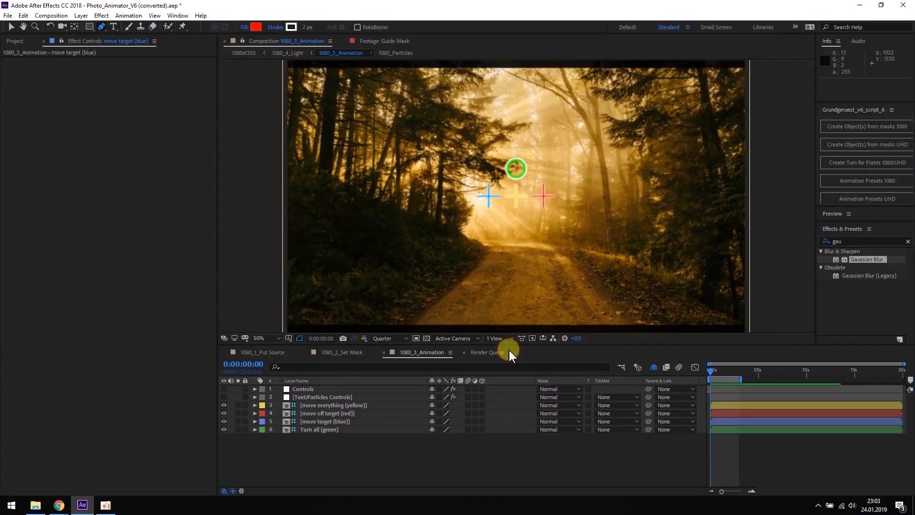
Step: In the 1080_4_Light composition, draw a closed Pen mask on the Light Controls, Mask and Map layer around the upper-left trees
{"action": "left_click", "coordinate": [14, 41]}
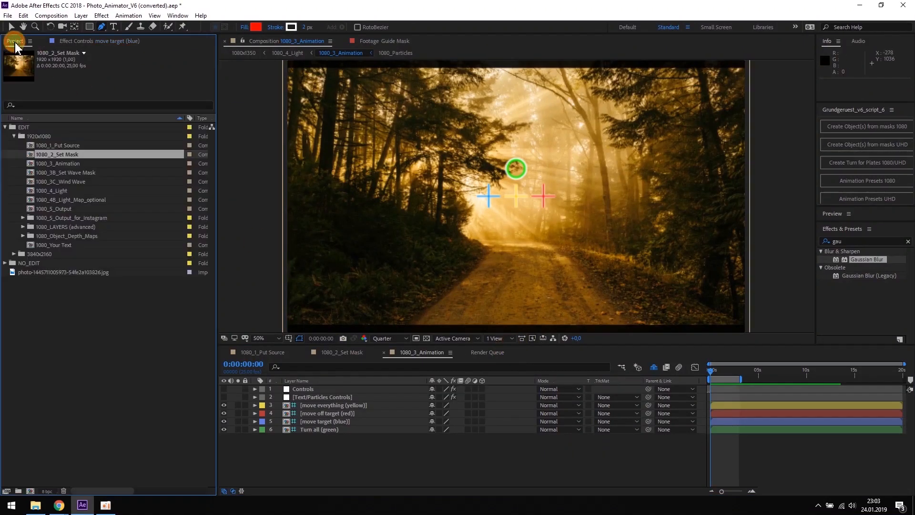
{"action": "double_click", "coordinate": [55, 191]}
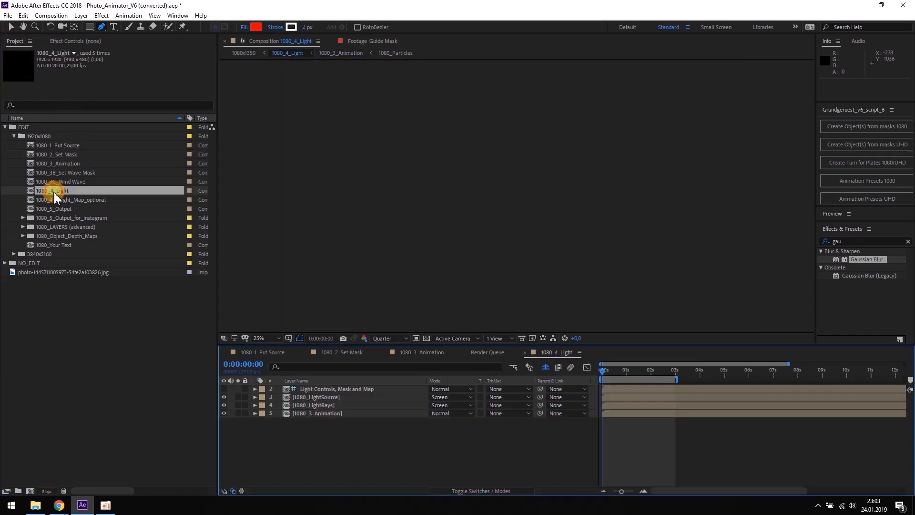
{"action": "left_click", "coordinate": [331, 390]}
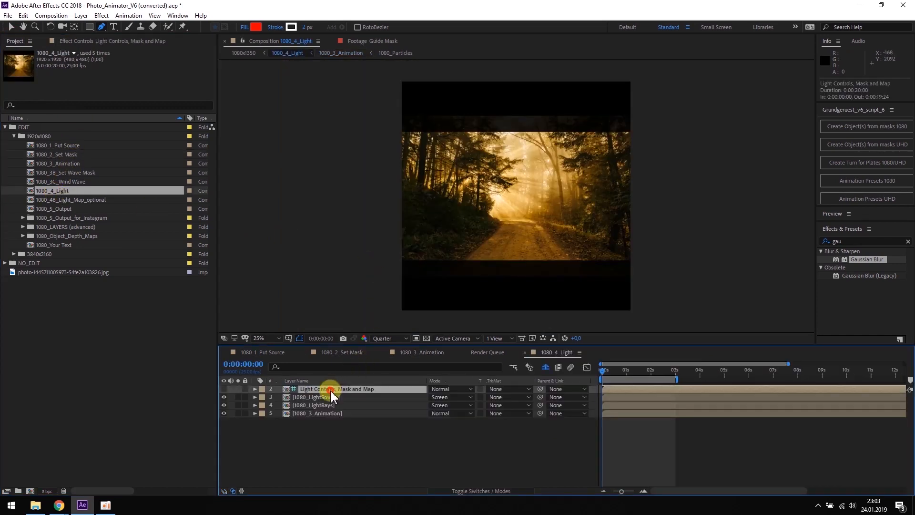
{"action": "left_click", "coordinate": [101, 28]}
{"action": "left_click", "coordinate": [440, 158]}
{"action": "left_click", "coordinate": [441, 180]}
{"action": "left_click", "coordinate": [459, 193]}
{"action": "left_click", "coordinate": [478, 191]}
{"action": "left_click", "coordinate": [489, 173]}
{"action": "left_click", "coordinate": [491, 150]}
{"action": "left_click", "coordinate": [490, 129]}
{"action": "left_click", "coordinate": [465, 124]}
{"action": "left_click", "coordinate": [440, 124]}
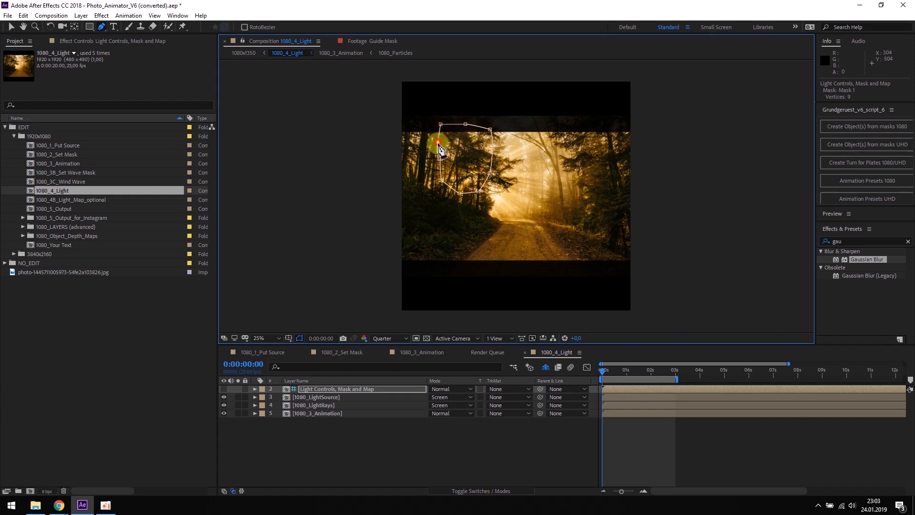
{"action": "left_click", "coordinate": [440, 159]}
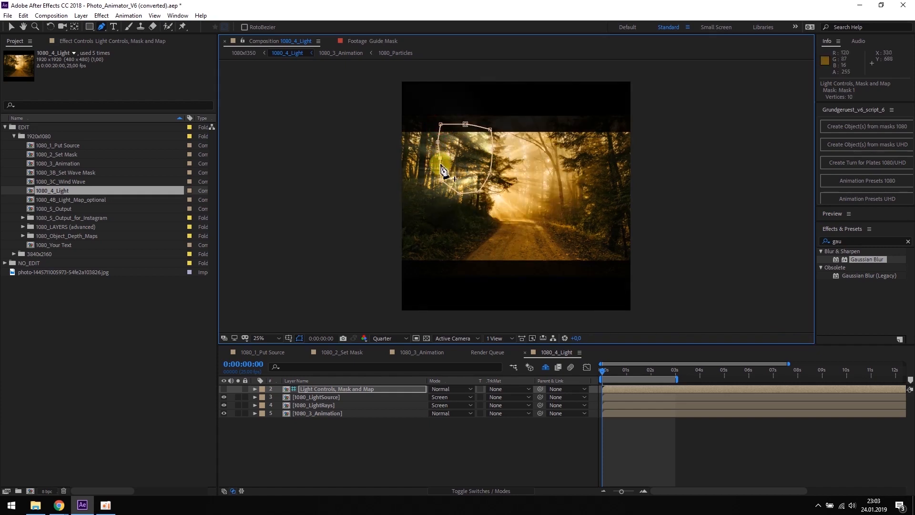
Step: Move the Point of Light Source to about 516, 798, inside the masked trees
{"action": "left_click", "coordinate": [71, 40]}
{"action": "left_click", "coordinate": [43, 62]}
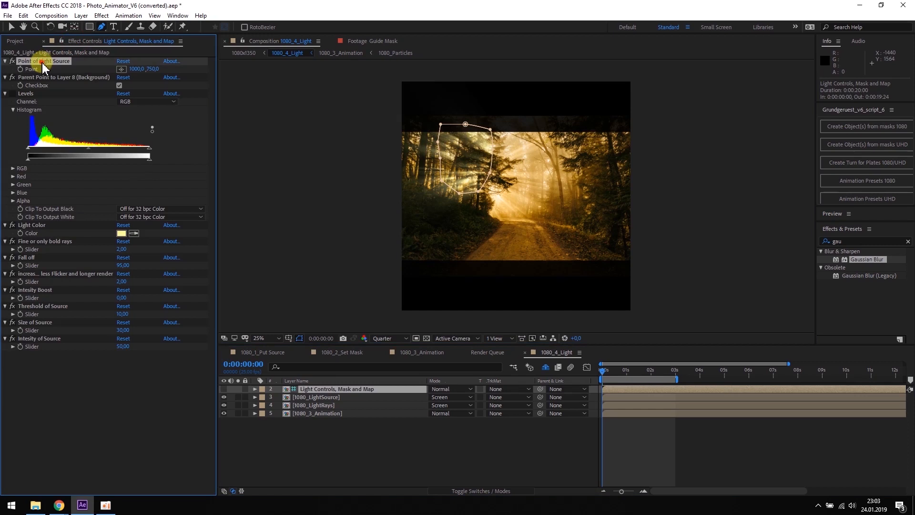
{"action": "left_click", "coordinate": [10, 28]}
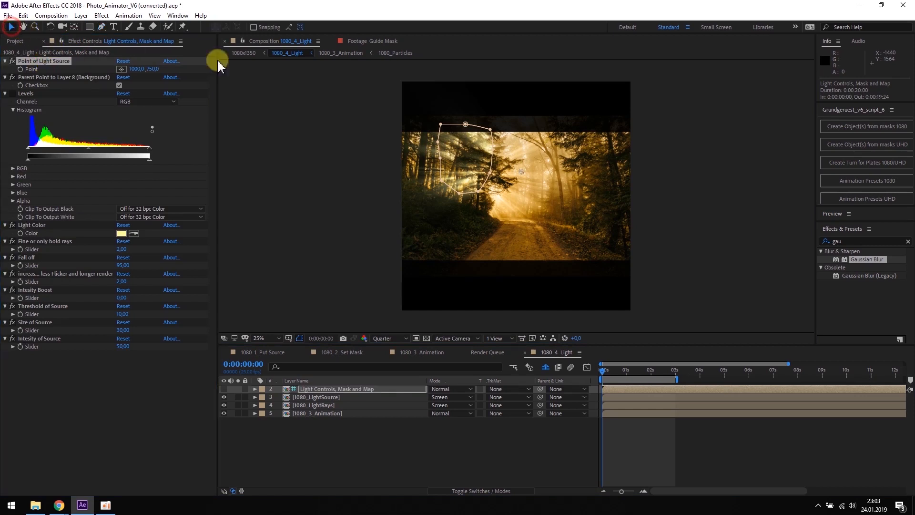
{"action": "left_click_drag", "start_coordinate": [521, 178], "coordinate": [466, 185]}
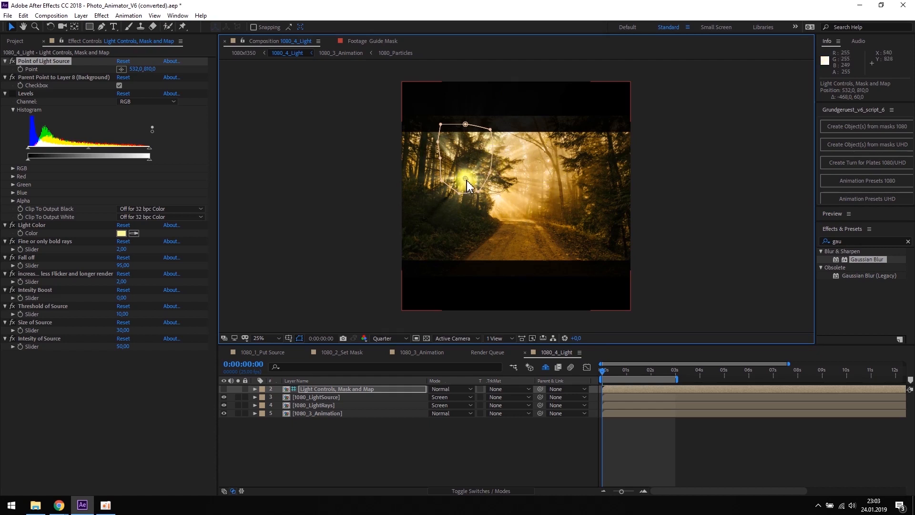
{"action": "left_click_drag", "start_coordinate": [462, 183], "coordinate": [476, 187]}
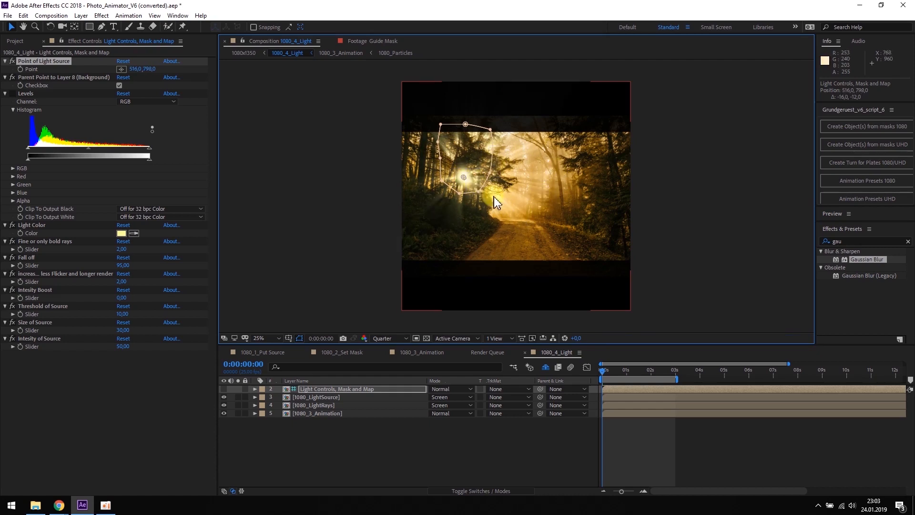
Step: Set the Light Color to the warm orange FEC874
{"action": "key", "text": "period"}
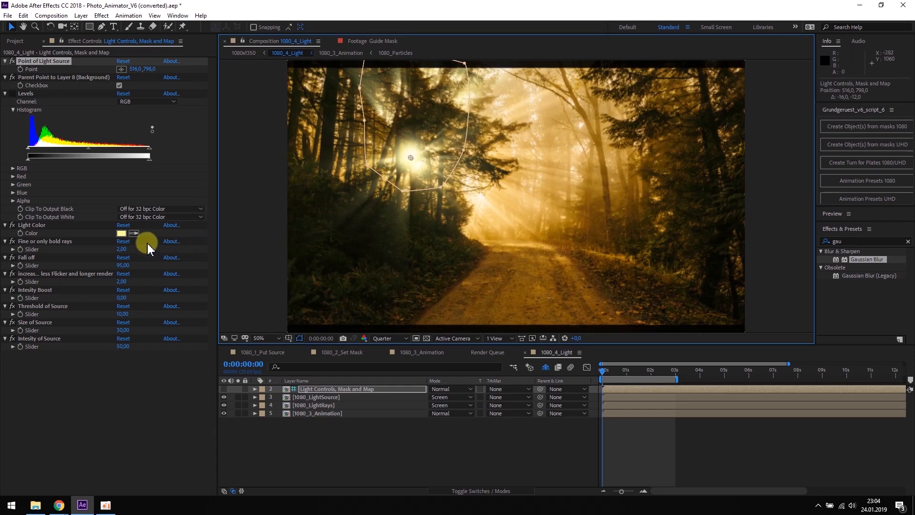
{"action": "left_click", "coordinate": [122, 233]}
{"action": "left_click_drag", "start_coordinate": [740, 350], "coordinate": [745, 358]}
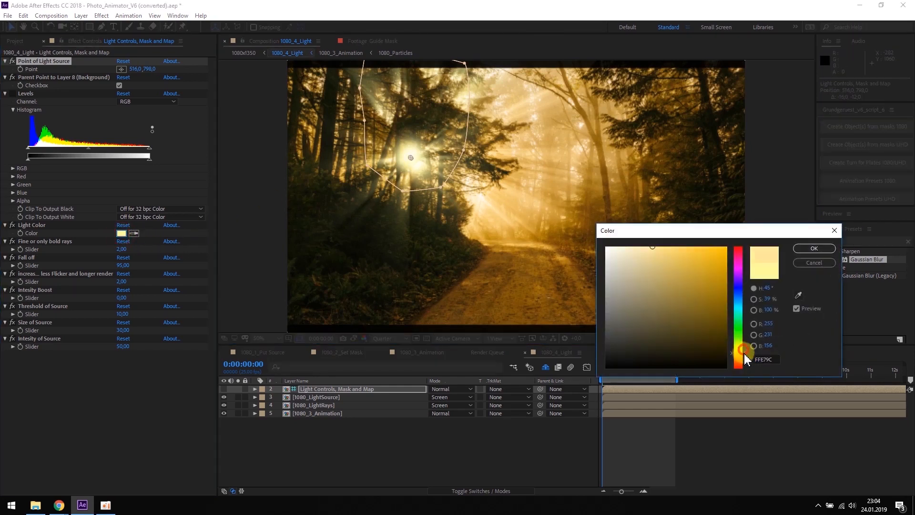
{"action": "left_click", "coordinate": [671, 247]}
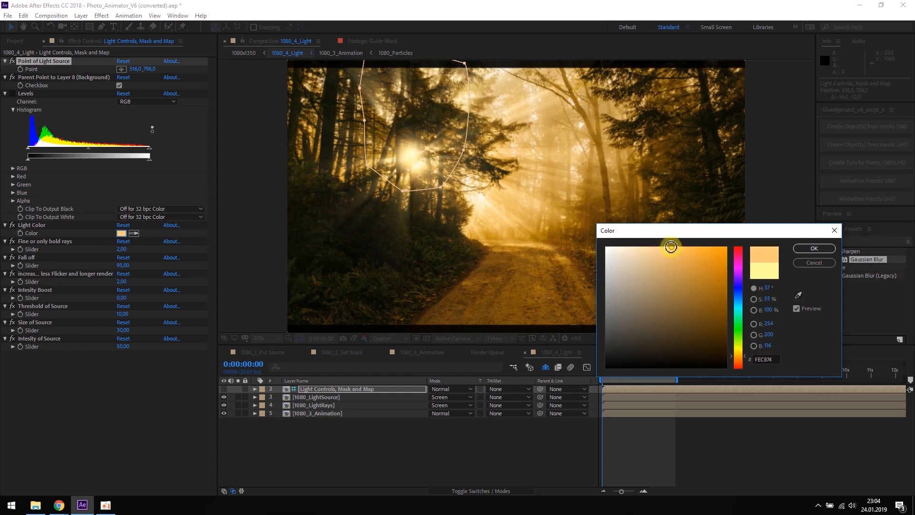
{"action": "left_click", "coordinate": [814, 248]}
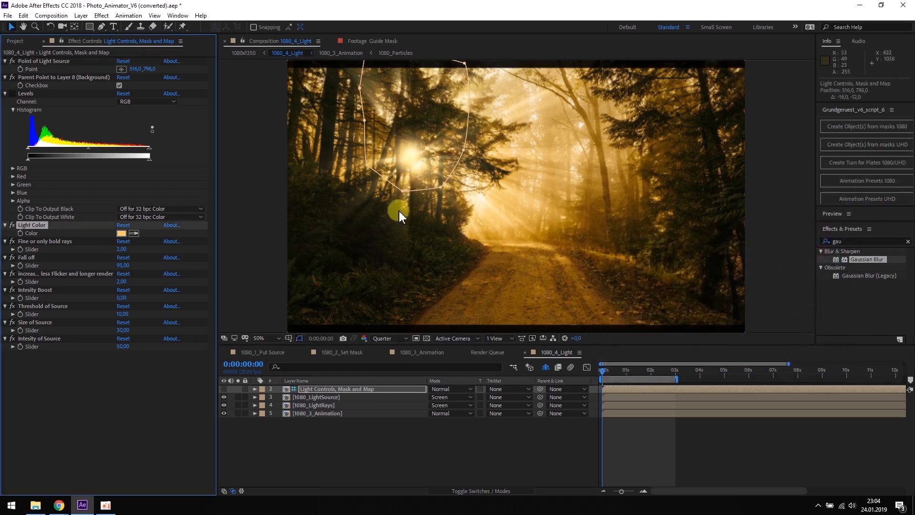
Step: Raise the Levels input black point, lower the input white point, and set the light's Fall off to about 98.75
{"action": "left_click_drag", "start_coordinate": [30, 154], "coordinate": [49, 155]}
{"action": "left_click_drag", "start_coordinate": [134, 154], "coordinate": [112, 153]}
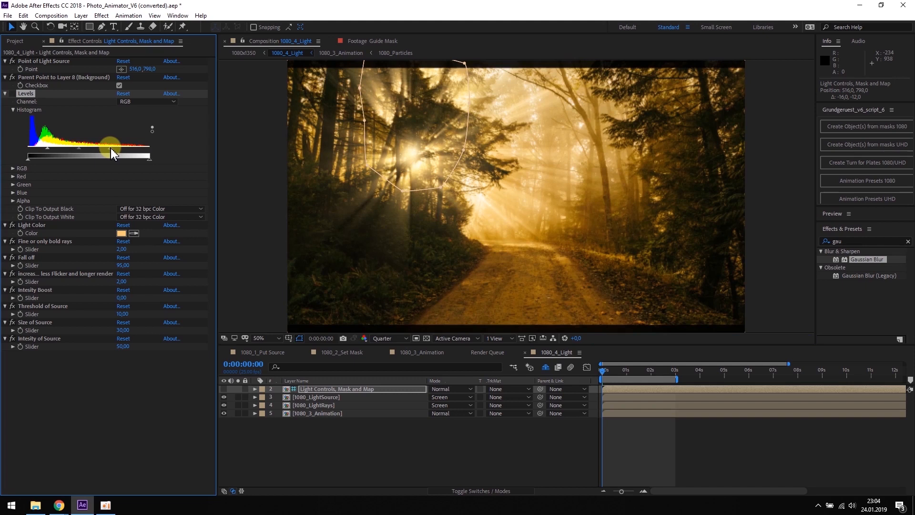
{"action": "left_click", "coordinate": [13, 266]}
{"action": "left_click_drag", "start_coordinate": [170, 284], "coordinate": [190, 280]}
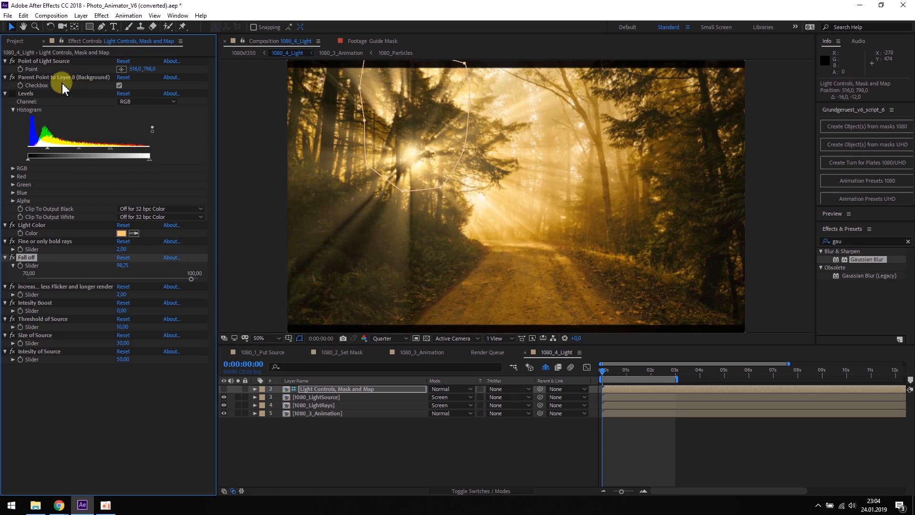
Step: Parent the light point to Layer 8 and, with the 1080_3_Animation layer hidden, set Intesity Boost to about 0.89
{"action": "left_click", "coordinate": [118, 85]}
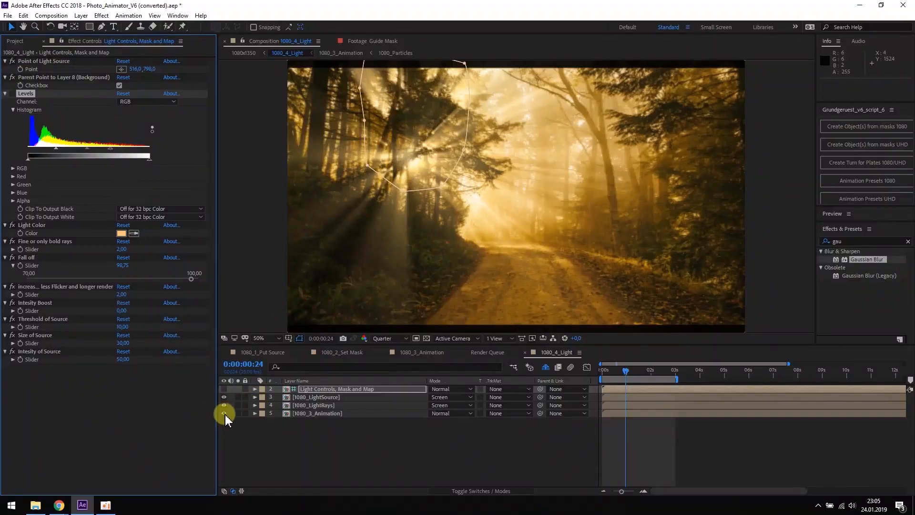
{"action": "left_click", "coordinate": [224, 413]}
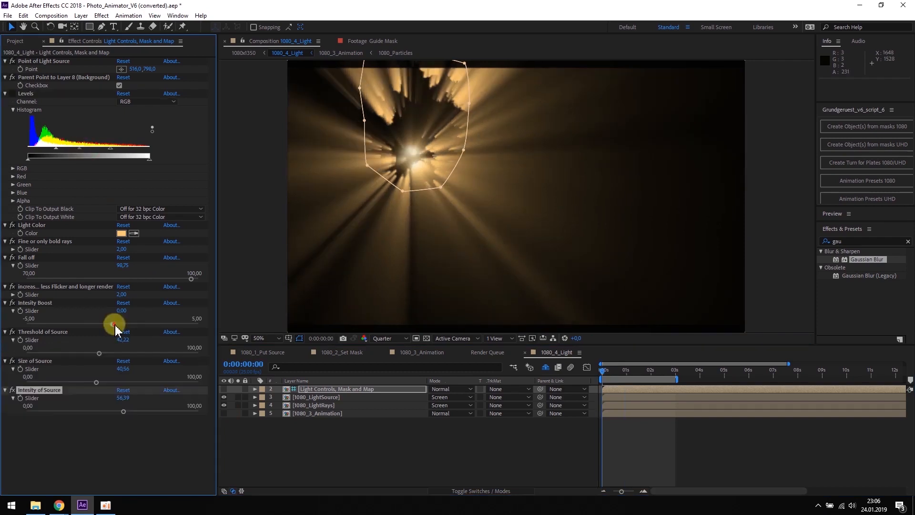
{"action": "left_click_drag", "start_coordinate": [115, 328], "coordinate": [124, 329]}
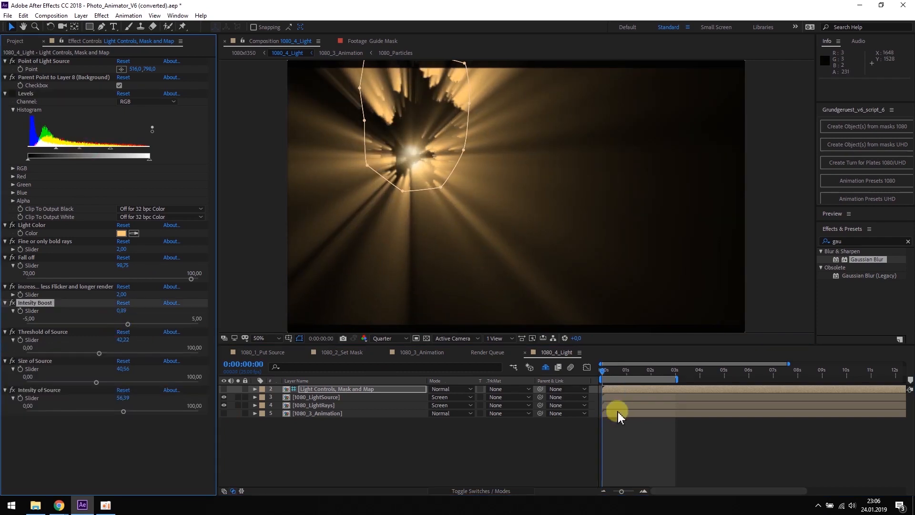
Step: Preview the isolated light rays, make the 1080_3_Animation layer visible again and replay the light composition from the start
{"action": "key", "text": "space"}
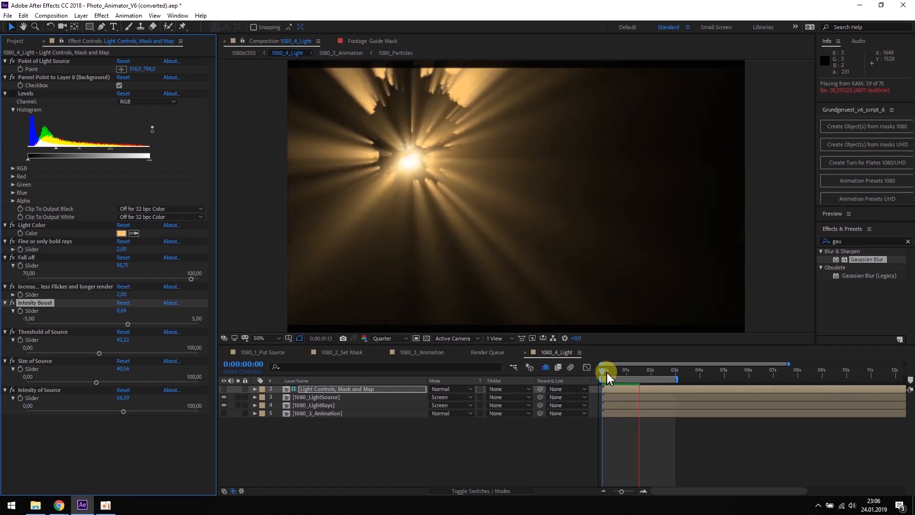
{"action": "left_click", "coordinate": [223, 413]}
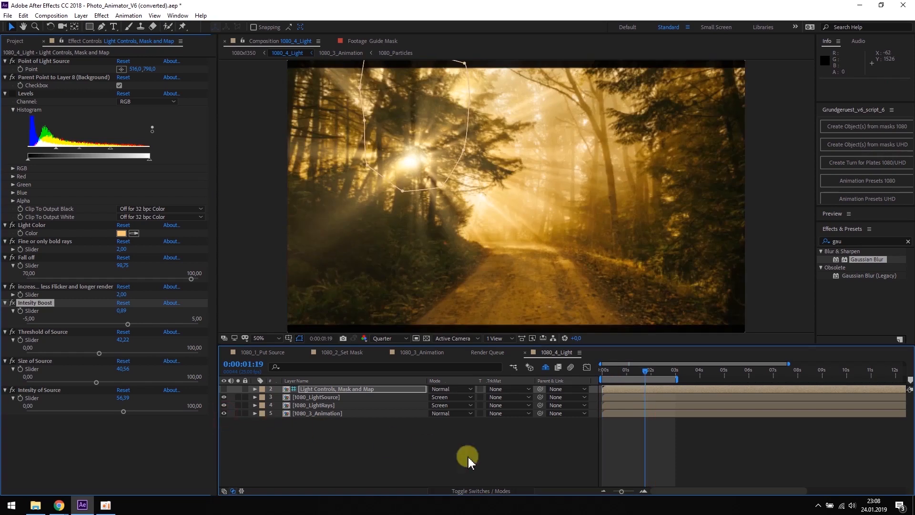
{"action": "left_click", "coordinate": [602, 369]}
{"action": "key", "text": "space"}
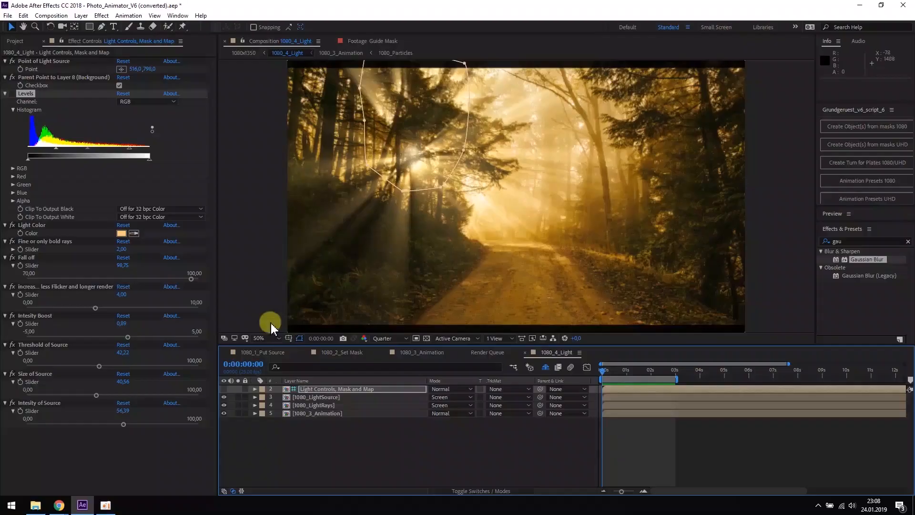
Step: In 1080_3_Animation, enable particles on the Text/Particles Controls layer with speed 0, amount about 26.11 and size about 8.67
{"action": "left_click", "coordinate": [418, 358]}
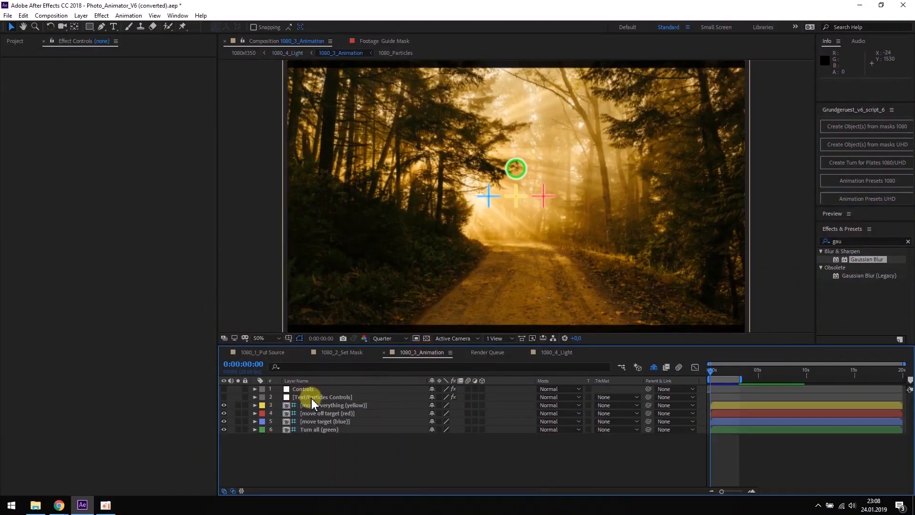
{"action": "left_click", "coordinate": [313, 399]}
{"action": "left_click", "coordinate": [119, 147]}
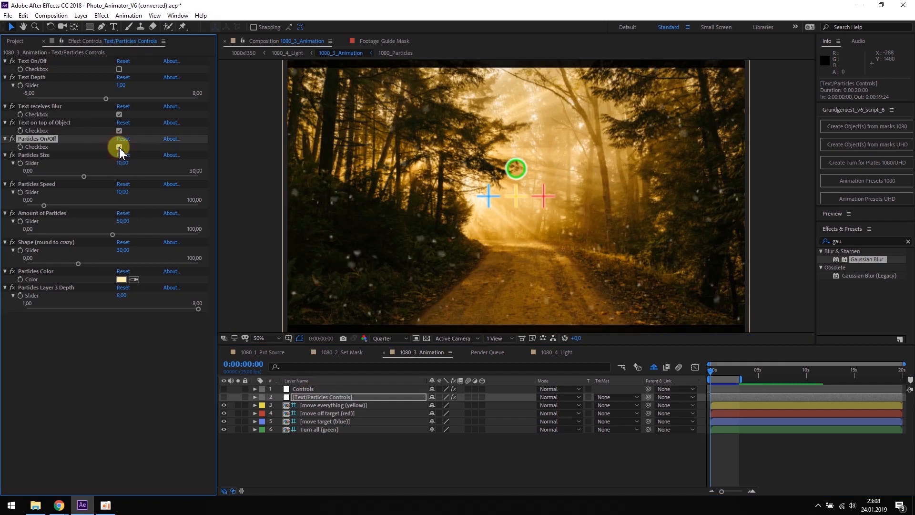
{"action": "left_click_drag", "start_coordinate": [43, 205], "coordinate": [27, 205]}
{"action": "left_click_drag", "start_coordinate": [113, 236], "coordinate": [73, 240]}
{"action": "left_click_drag", "start_coordinate": [84, 176], "coordinate": [72, 177]}
Step: Set the Particles Color to a pale warm orange and return to the 1080_4_Light composition
{"action": "left_click", "coordinate": [121, 279]}
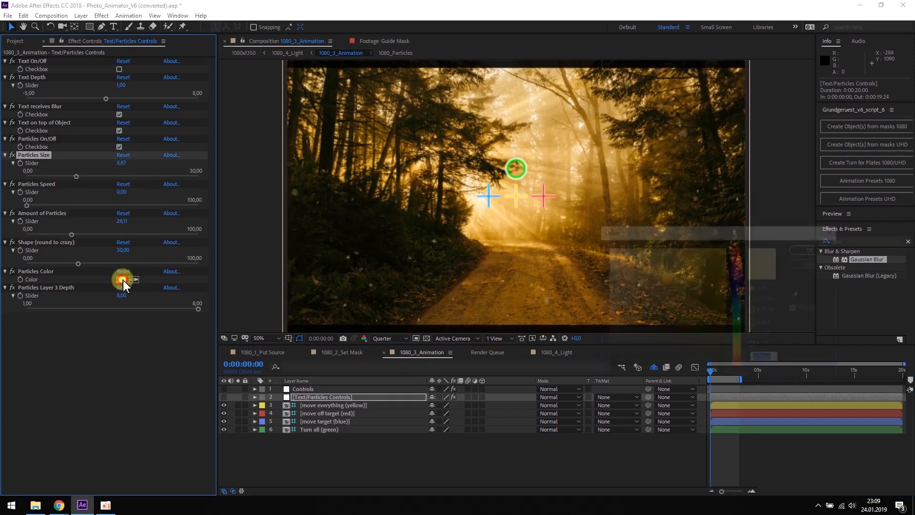
{"action": "left_click_drag", "start_coordinate": [745, 360], "coordinate": [739, 355]}
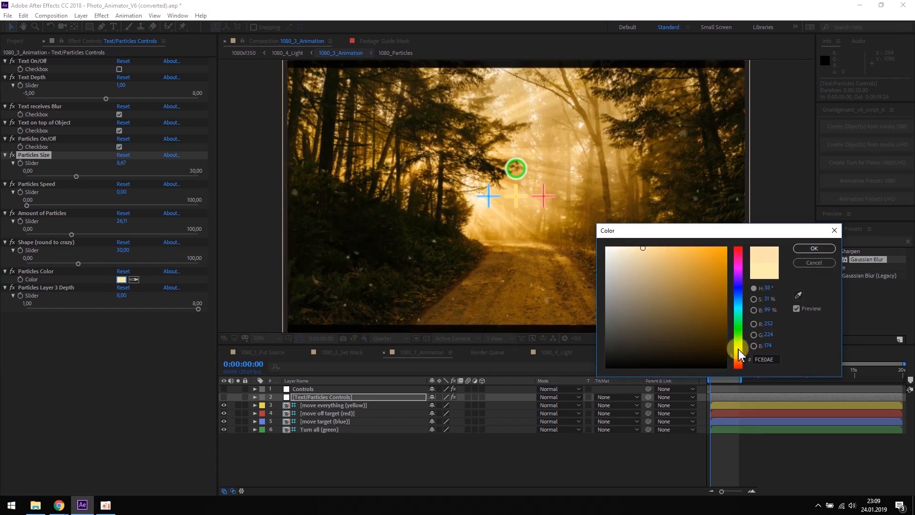
{"action": "left_click_drag", "start_coordinate": [652, 246], "coordinate": [646, 245]}
{"action": "left_click", "coordinate": [798, 251]}
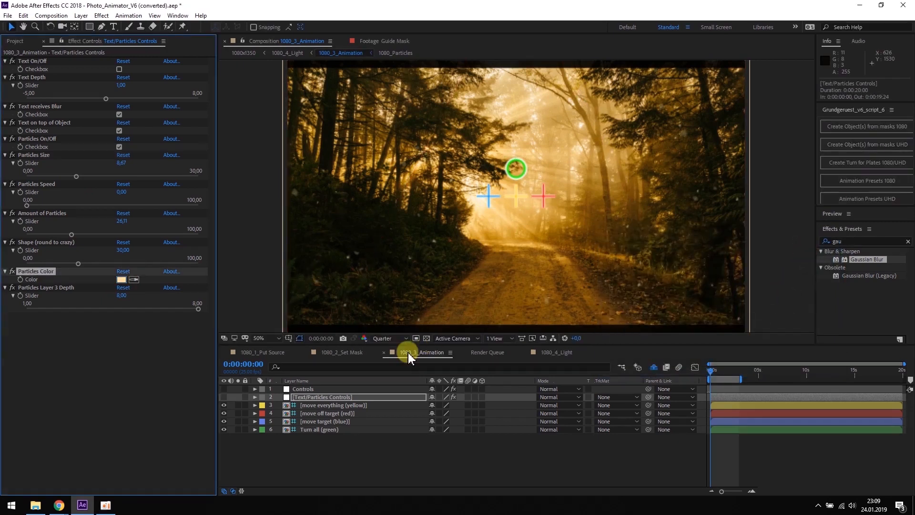
{"action": "left_click", "coordinate": [553, 355]}
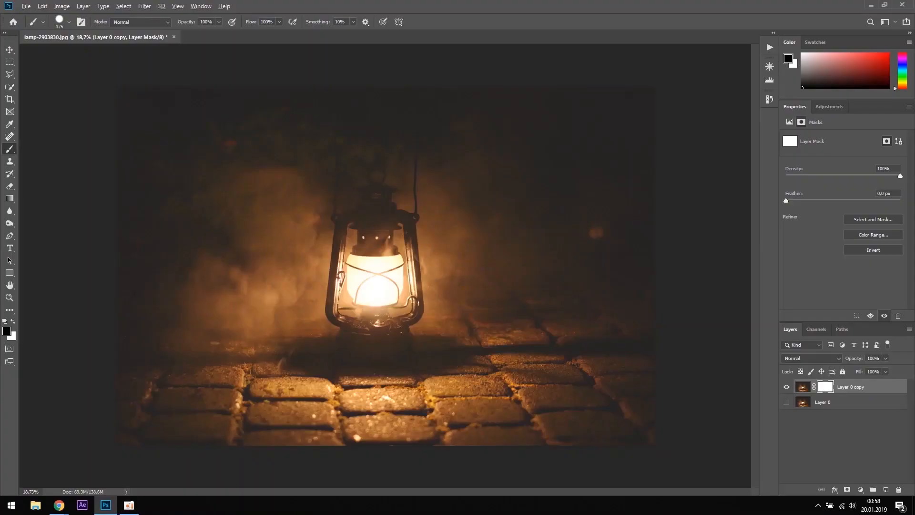
Step: Switch to Photoshop and paint black on the Layer 0 copy mask along the lamp's outer edges to hide the adjoining background
{"action": "scroll", "coordinate": [392, 352], "scroll_direction": "up", "scroll_amount": 10}
{"action": "key", "text": "bracketright"}
{"action": "left_click_drag", "start_coordinate": [526, 301], "coordinate": [511, 243]}
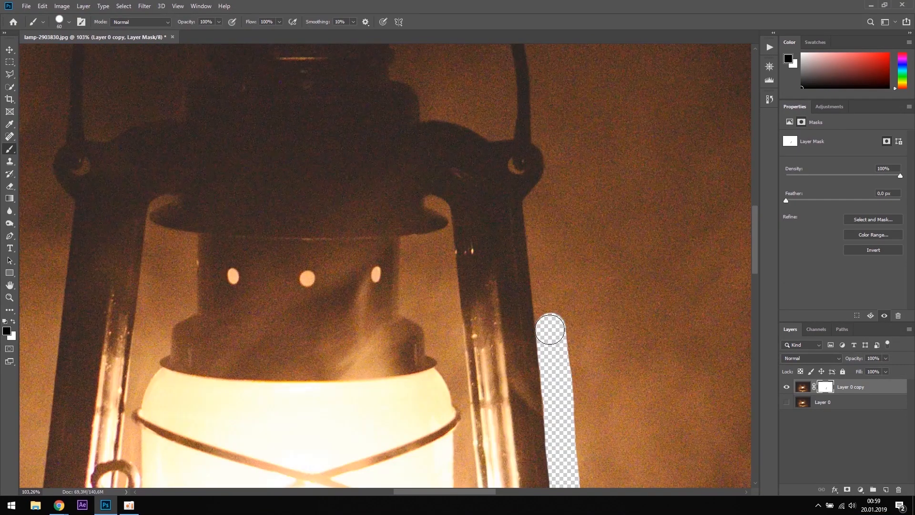
{"action": "mouse_move", "coordinate": [548, 324]}
{"action": "left_mouse_down"}
{"action": "mouse_move", "coordinate": [540, 200]}
{"action": "mouse_move", "coordinate": [557, 138]}
{"action": "left_mouse_up"}
{"action": "left_click_drag", "start_coordinate": [537, 113], "coordinate": [532, 71]}
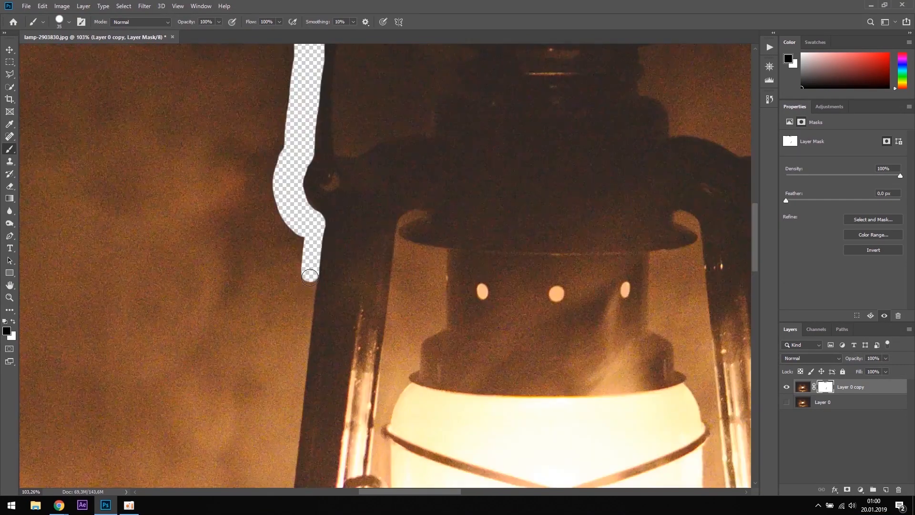
{"action": "mouse_move", "coordinate": [308, 267]}
{"action": "left_mouse_down"}
{"action": "mouse_move", "coordinate": [300, 302]}
{"action": "mouse_move", "coordinate": [286, 310]}
{"action": "left_mouse_up"}
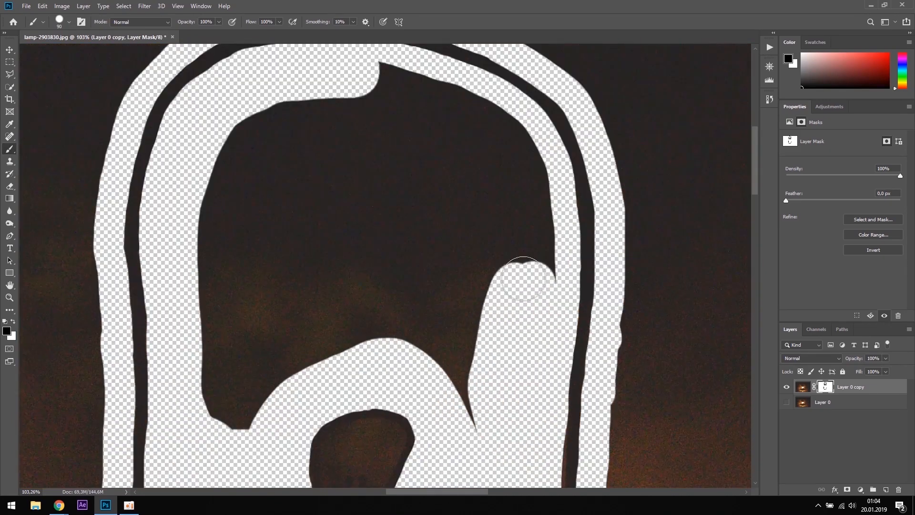
Step: Mask out the background inside the lamp's handle and clear the selected area outside the lamp on Layer 0 copy
{"action": "mouse_move", "coordinate": [520, 276]}
{"action": "left_mouse_down"}
{"action": "mouse_move", "coordinate": [367, 82]}
{"action": "mouse_move", "coordinate": [374, 316]}
{"action": "mouse_move", "coordinate": [287, 310]}
{"action": "mouse_move", "coordinate": [305, 283]}
{"action": "left_mouse_up"}
{"action": "scroll", "coordinate": [305, 283], "scroll_direction": "down", "scroll_amount": 12}
{"action": "scroll", "coordinate": [351, 339], "scroll_direction": "up", "scroll_amount": 2}
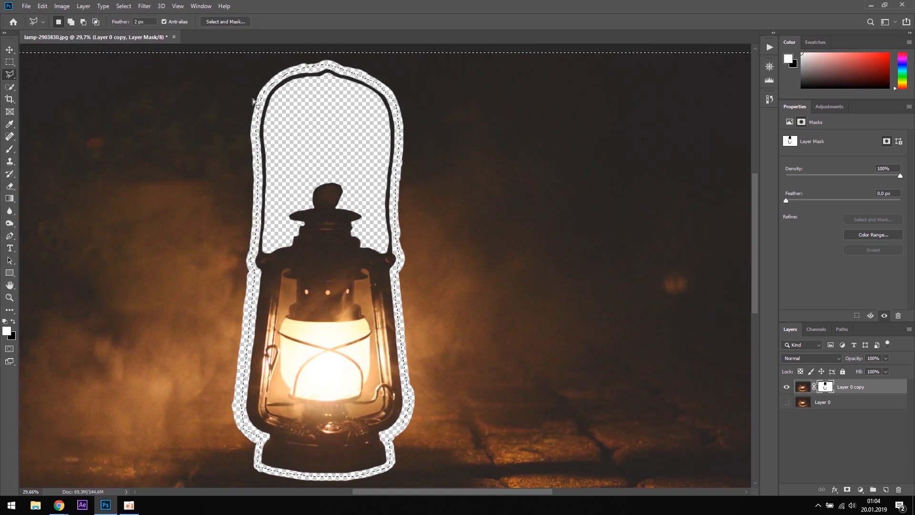
{"action": "key", "text": "Delete"}
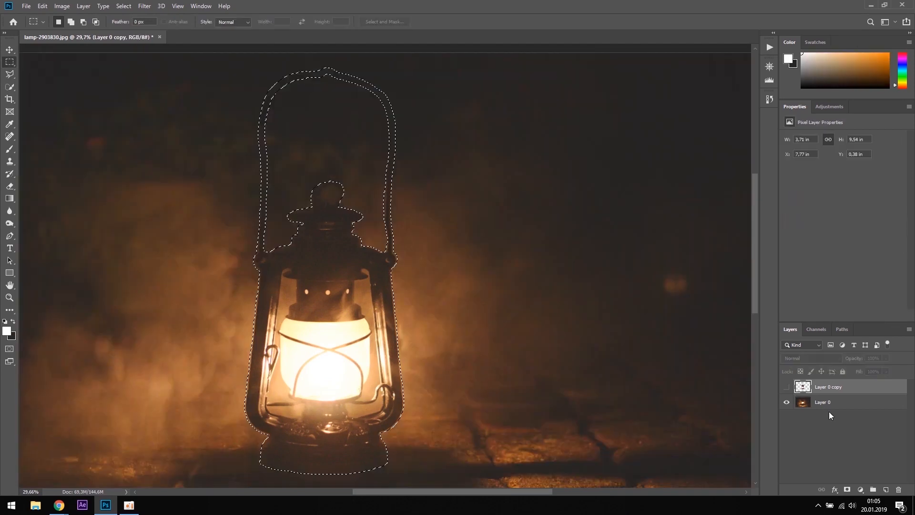
Step: Remove the lamp from Layer 0 by filling the lamp-shaped selection with Content-Aware at 100% opacity, and deselect it
{"action": "left_click", "coordinate": [828, 405]}
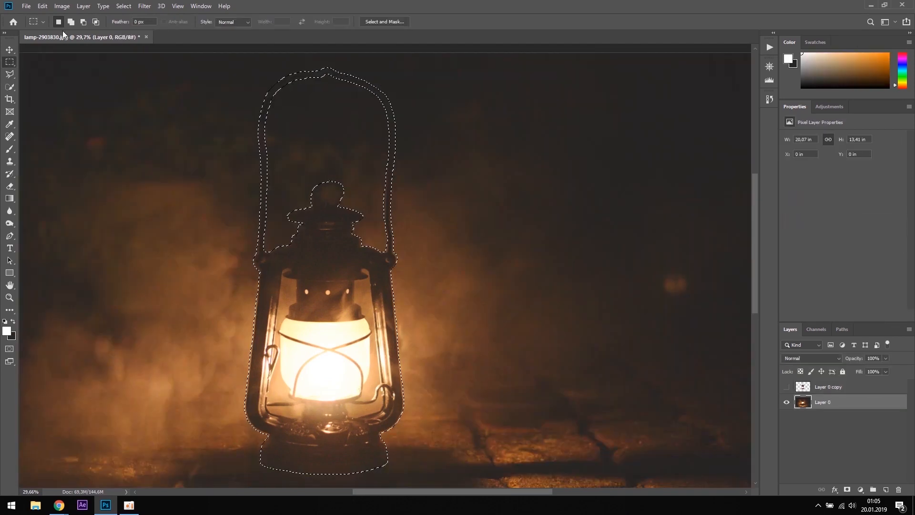
{"action": "left_click", "coordinate": [42, 6]}
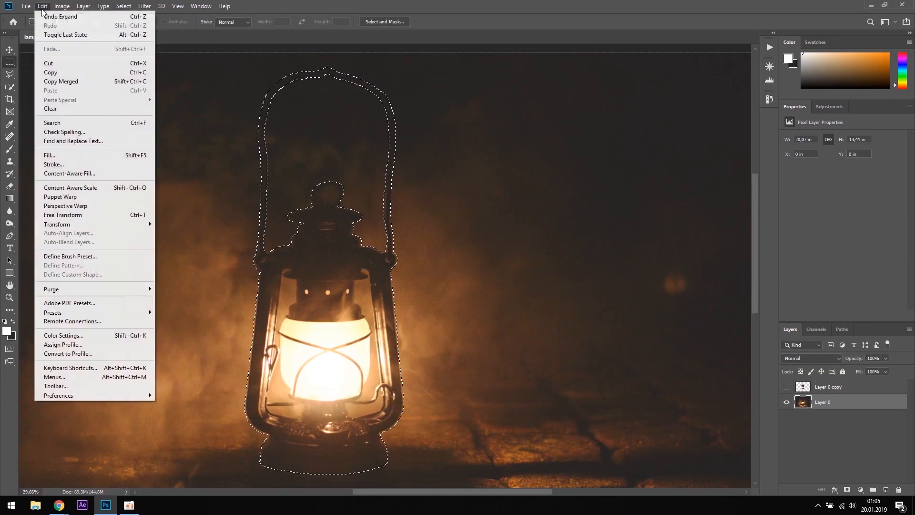
{"action": "left_click", "coordinate": [79, 160]}
{"action": "left_click", "coordinate": [823, 259]}
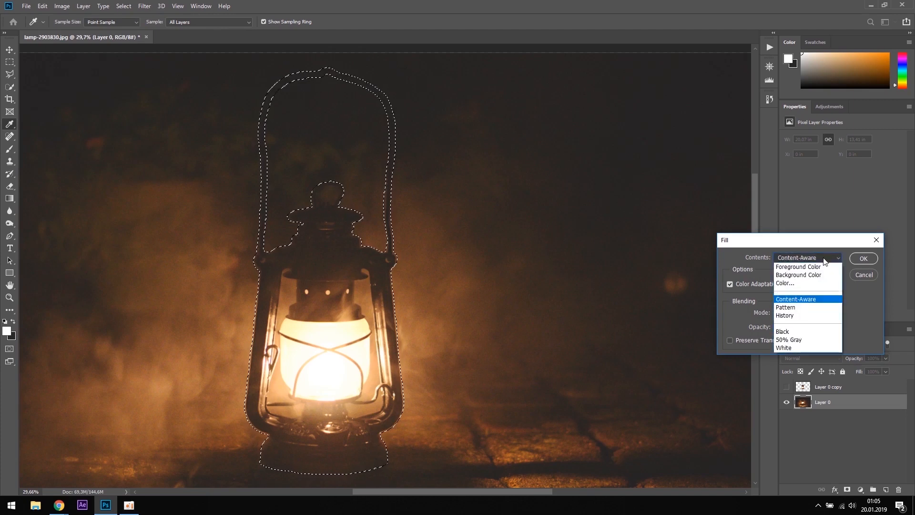
{"action": "left_click", "coordinate": [799, 299]}
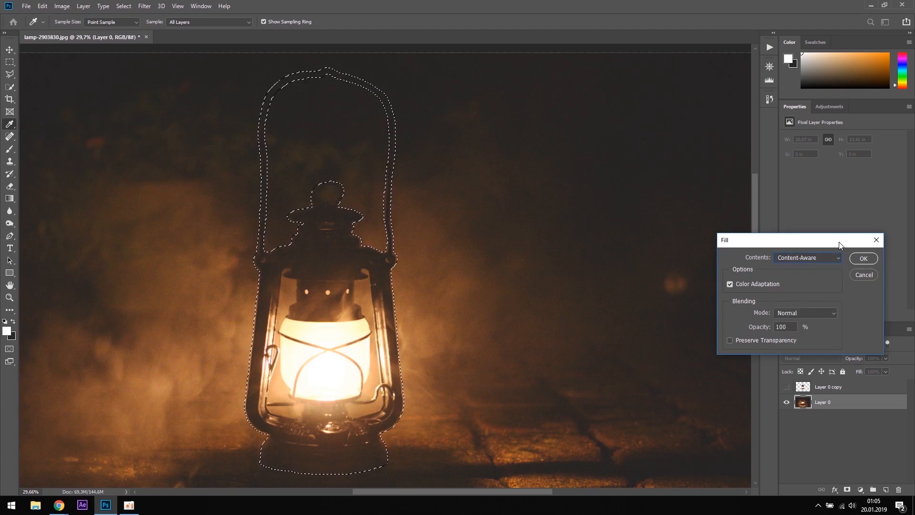
{"action": "left_click_drag", "start_coordinate": [839, 245], "coordinate": [534, 169]}
{"action": "left_click", "coordinate": [563, 183]}
{"action": "key", "text": "m"}
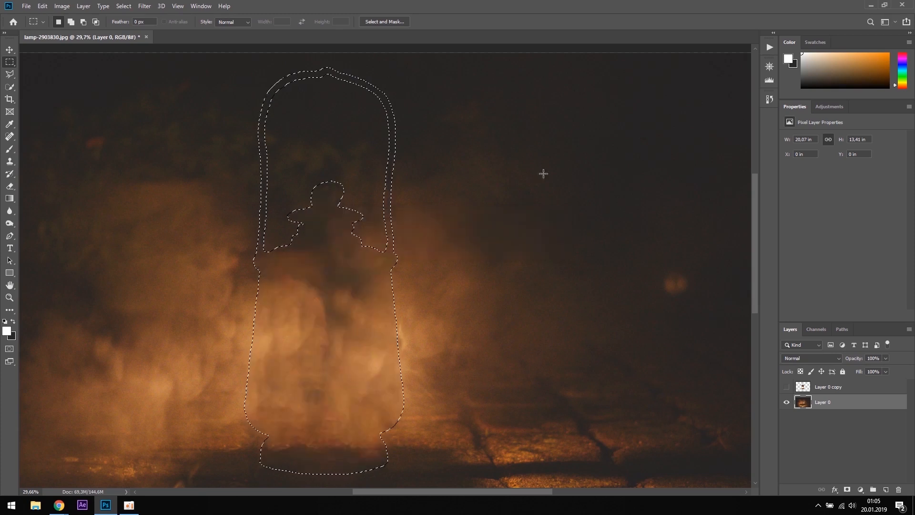
{"action": "key", "text": "ctrl+d"}
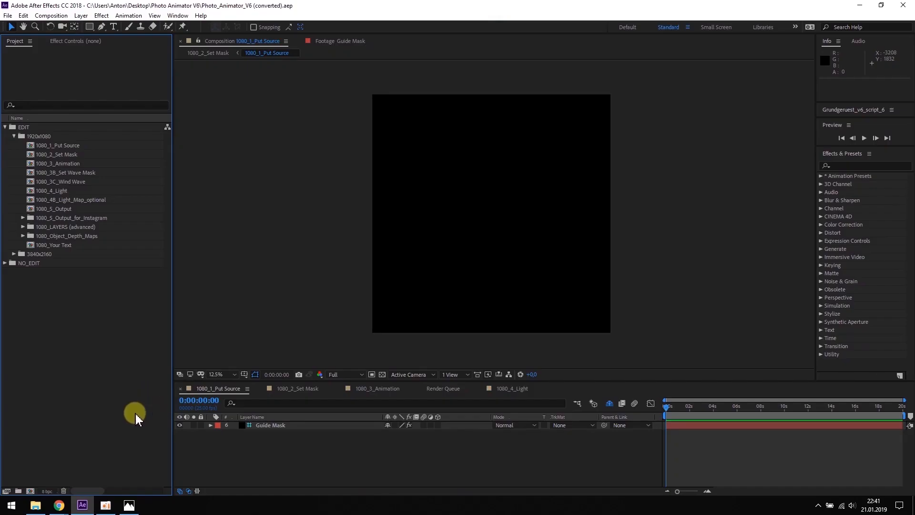
Step: In the After Effects template project, import lamp.png and lamp_background.jpg from the file explorer
{"action": "left_click", "coordinate": [35, 506]}
{"action": "left_click_drag", "start_coordinate": [471, 295], "coordinate": [79, 337]}
{"action": "left_click", "coordinate": [73, 325]}
Step: Place lamp_background.jpg below the Guide Mask in 1080_1_Put Source and scale it down to the composition's width
{"action": "left_click", "coordinate": [46, 145]}
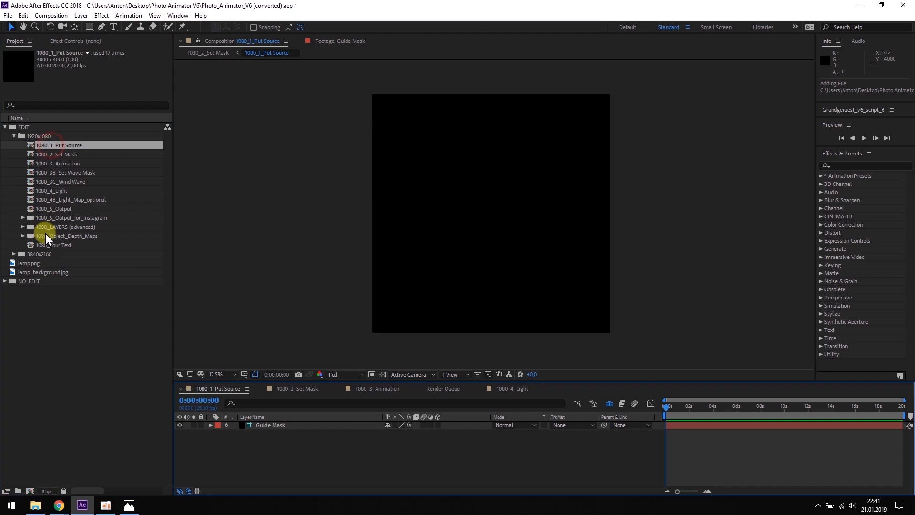
{"action": "left_click_drag", "start_coordinate": [39, 276], "coordinate": [251, 436]}
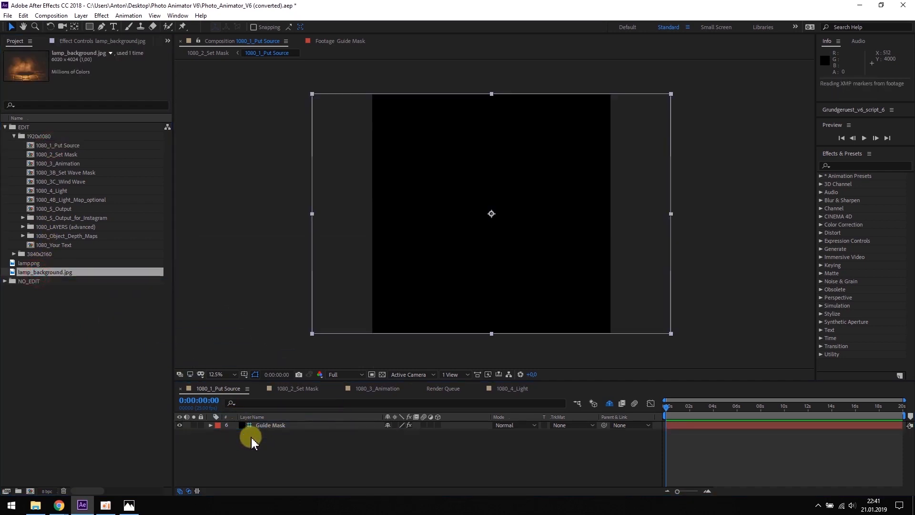
{"action": "left_click_drag", "start_coordinate": [672, 94], "coordinate": [624, 133]}
{"action": "left_click_drag", "start_coordinate": [534, 169], "coordinate": [533, 173]}
{"action": "left_click", "coordinate": [200, 324]}
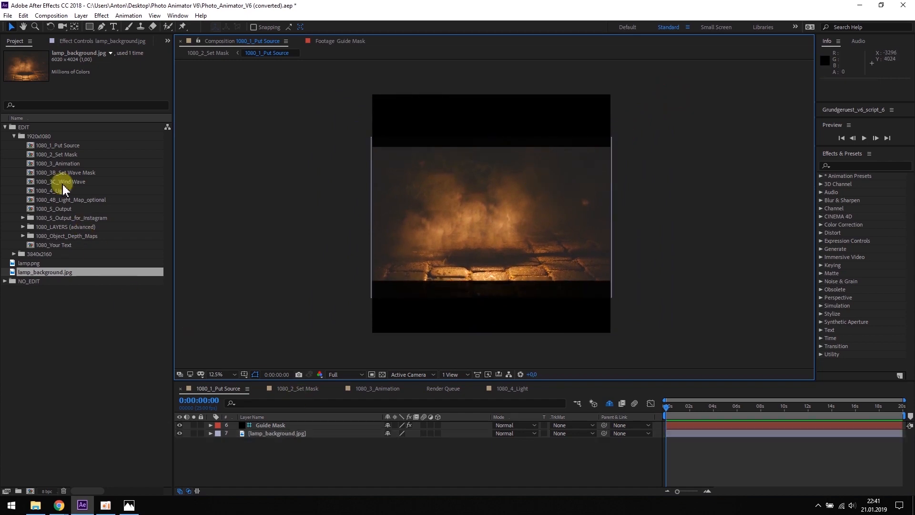
Step: In 1080_2_Set Mask, draw a full-width rectangular mask on the MASK layer over the upper half of the lamp background
{"action": "double_click", "coordinate": [53, 154]}
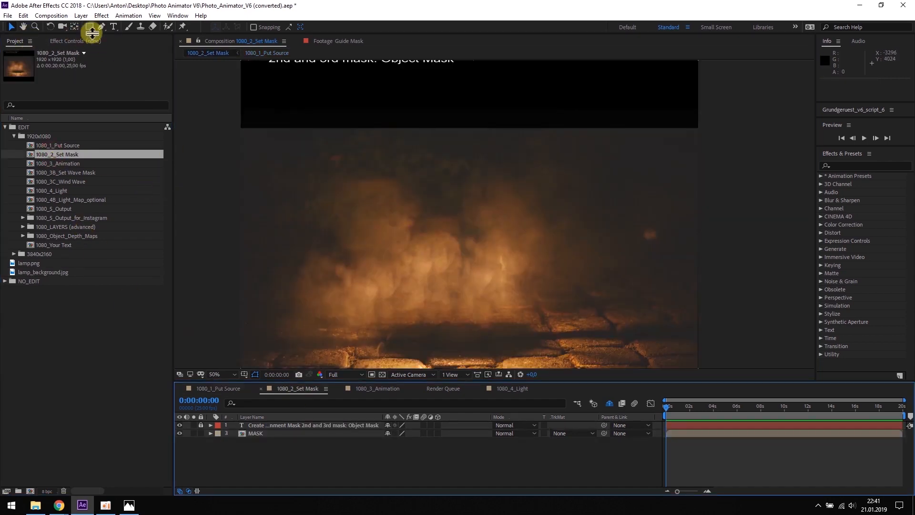
{"action": "left_click", "coordinate": [90, 28]}
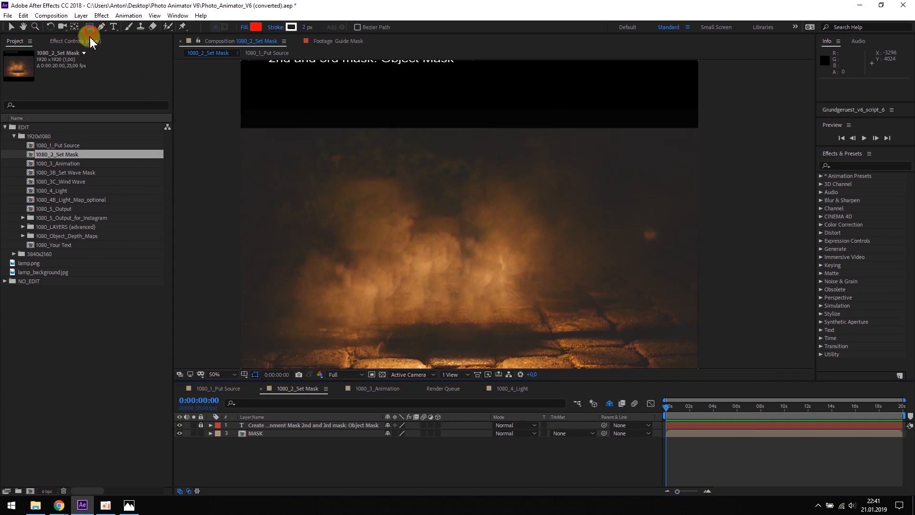
{"action": "left_click", "coordinate": [257, 433]}
{"action": "left_click_drag", "start_coordinate": [227, 120], "coordinate": [704, 245]}
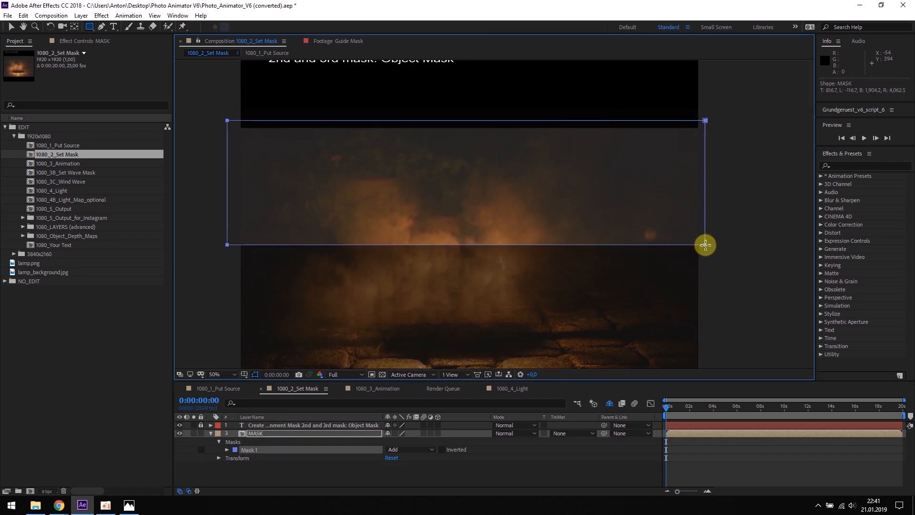
Step: In 1080_3_Animation, temporarily enable Visual Help Mode on the Controls layer and set Layer Size Mask1 to 17.98
{"action": "left_click", "coordinate": [58, 164]}
{"action": "double_click", "coordinate": [58, 164]}
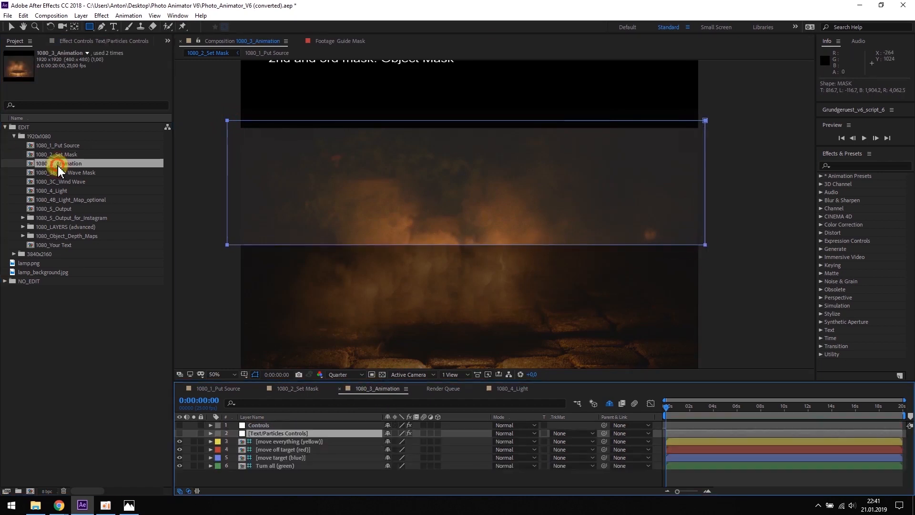
{"action": "left_click", "coordinate": [262, 431]}
{"action": "left_click", "coordinate": [262, 425]}
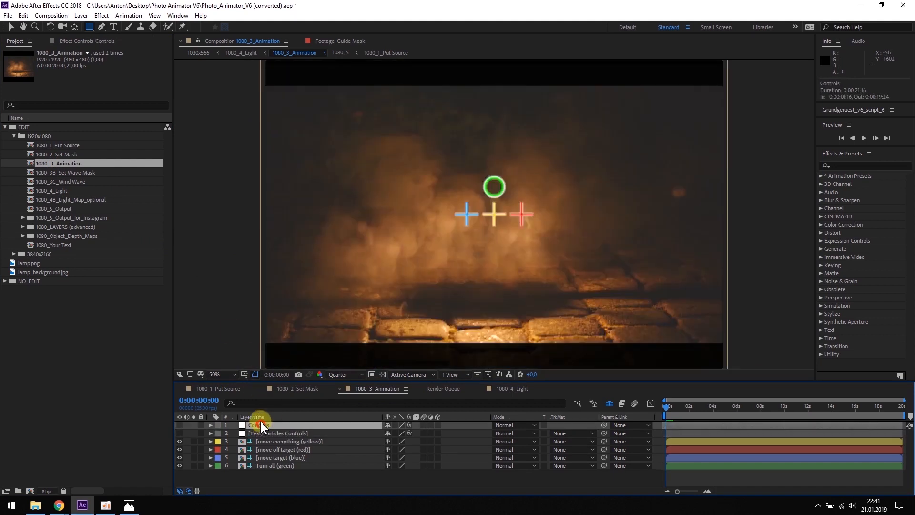
{"action": "left_click", "coordinate": [81, 41]}
{"action": "left_click", "coordinate": [97, 70]}
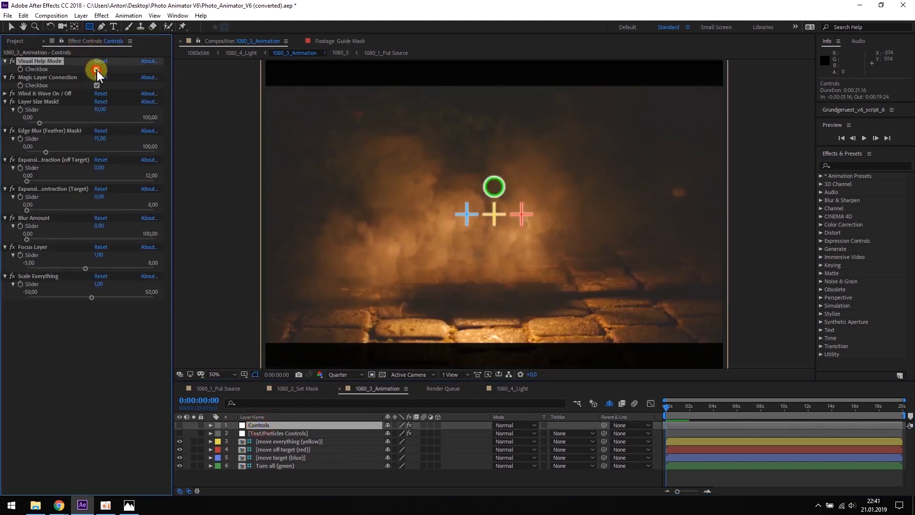
{"action": "left_click_drag", "start_coordinate": [41, 124], "coordinate": [78, 135]}
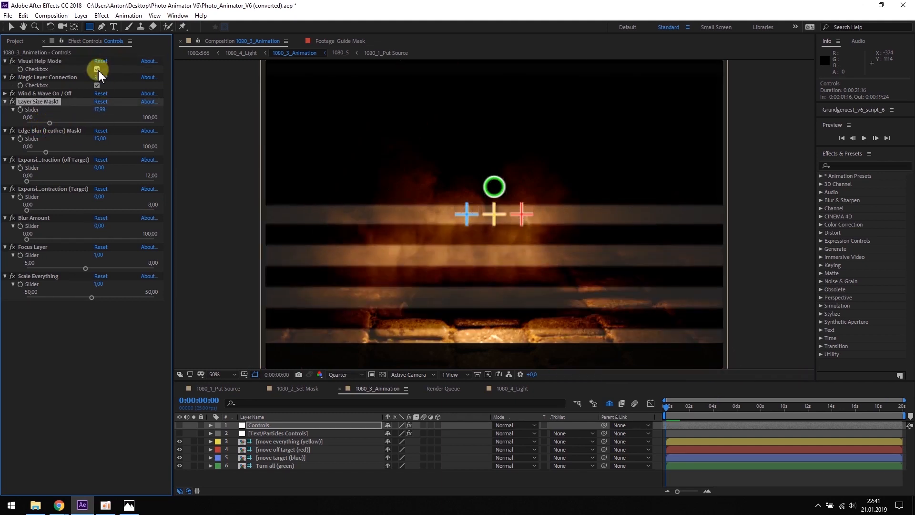
{"action": "left_click", "coordinate": [97, 70]}
Step: Open 1080_3 from the 1080_LAYERS (advanced) folder and place lamp.png above the Wind and Wave 1080 layer
{"action": "left_click", "coordinate": [15, 41]}
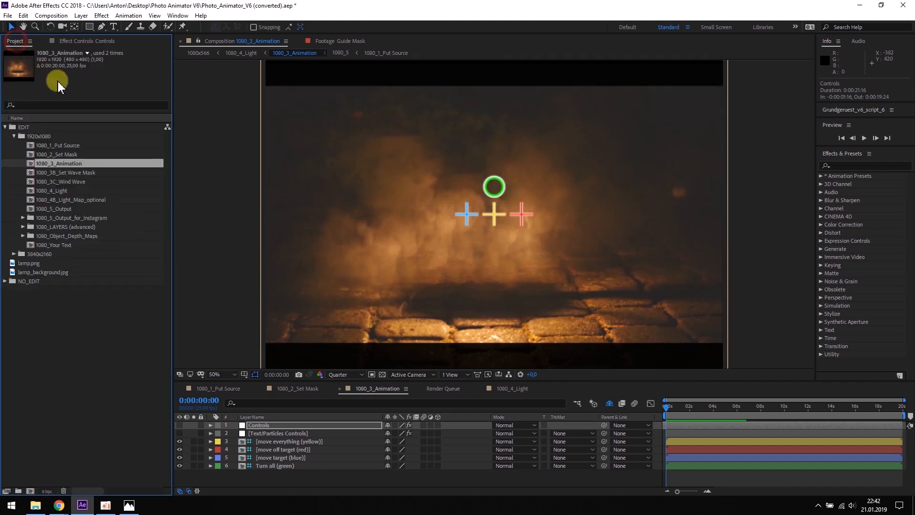
{"action": "left_click", "coordinate": [22, 228]}
{"action": "double_click", "coordinate": [53, 255]}
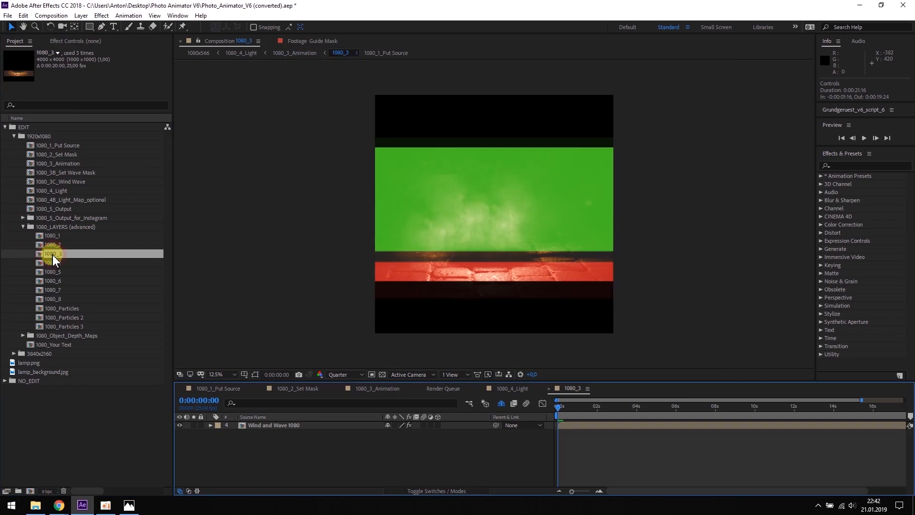
{"action": "left_click_drag", "start_coordinate": [30, 363], "coordinate": [266, 424]}
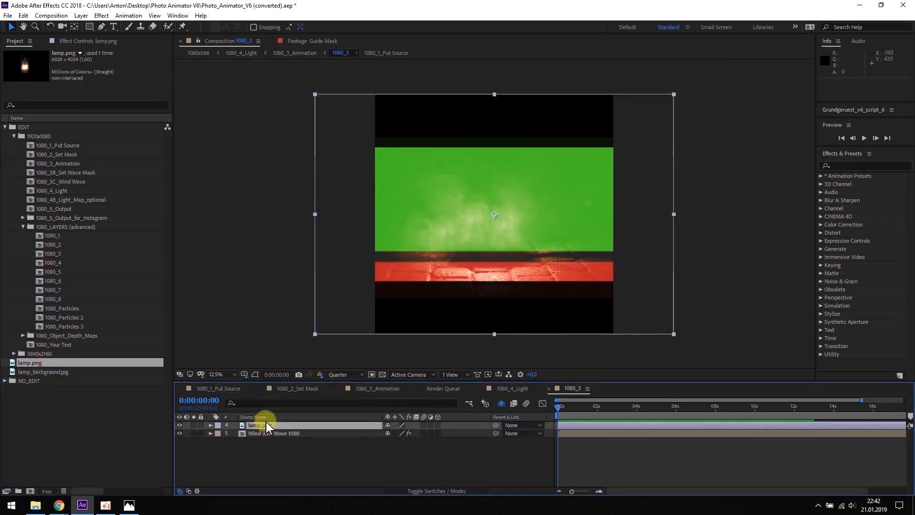
Step: Scale the lamp.png layer to 67% and move it down slightly to about 2008, 2088
{"action": "key", "text": "s"}
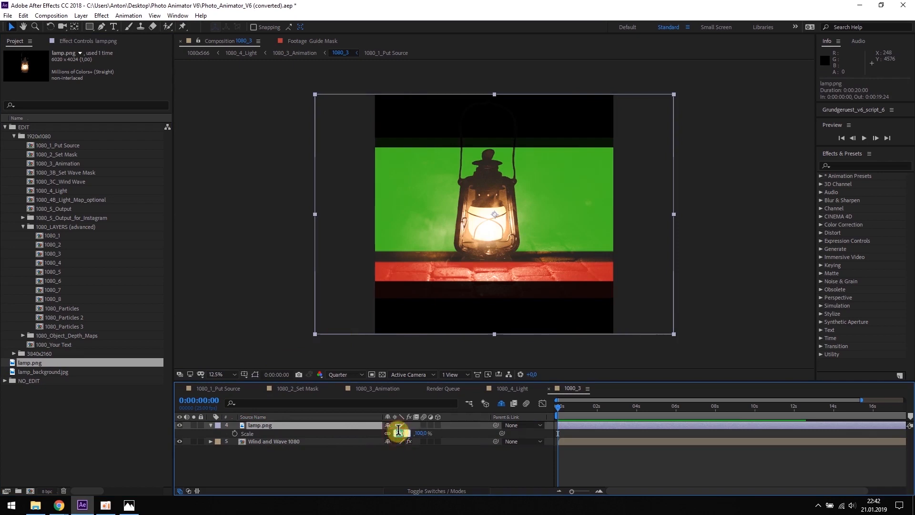
{"action": "key", "text": "Return"}
{"action": "left_click_drag", "start_coordinate": [530, 203], "coordinate": [530, 206]}
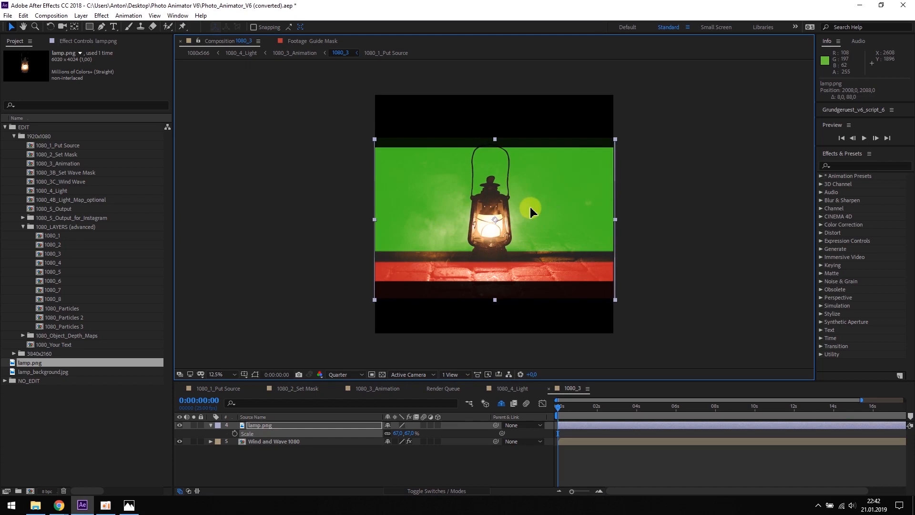
{"action": "left_click", "coordinate": [639, 205]}
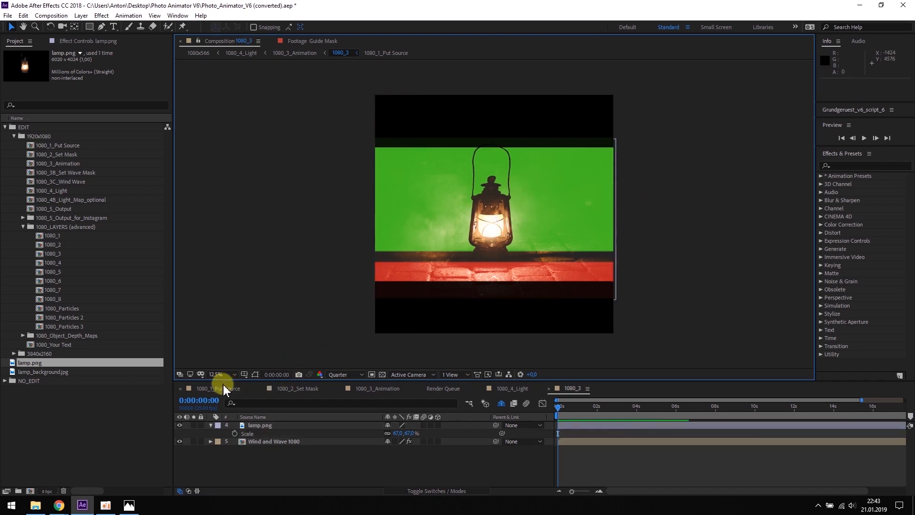
Step: In 1080_3_Animation, go to 4 seconds and shorten the work area so it ends there
{"action": "left_click", "coordinate": [378, 388]}
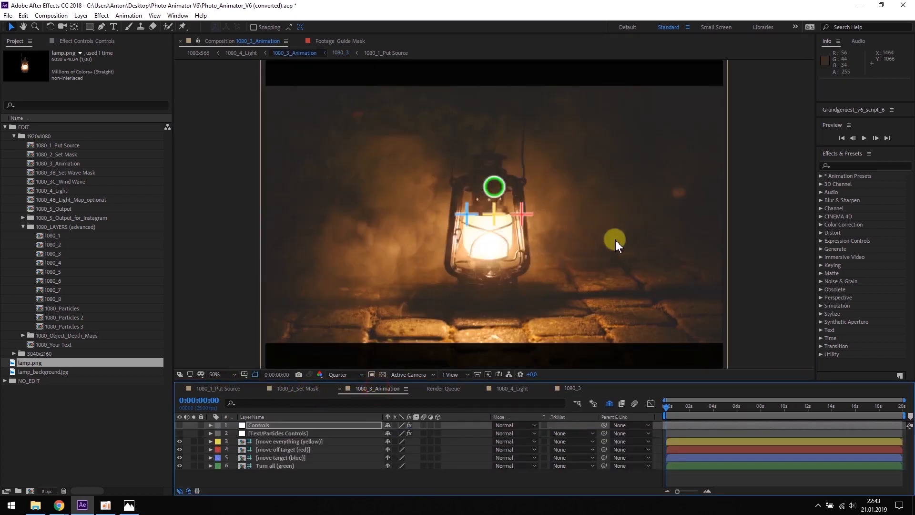
{"action": "mouse_move", "coordinate": [525, 214]}
{"action": "left_mouse_down"}
{"action": "mouse_move", "coordinate": [539, 218]}
{"action": "mouse_move", "coordinate": [527, 192]}
{"action": "mouse_move", "coordinate": [480, 210]}
{"action": "mouse_move", "coordinate": [516, 243]}
{"action": "mouse_move", "coordinate": [530, 214]}
{"action": "left_mouse_up"}
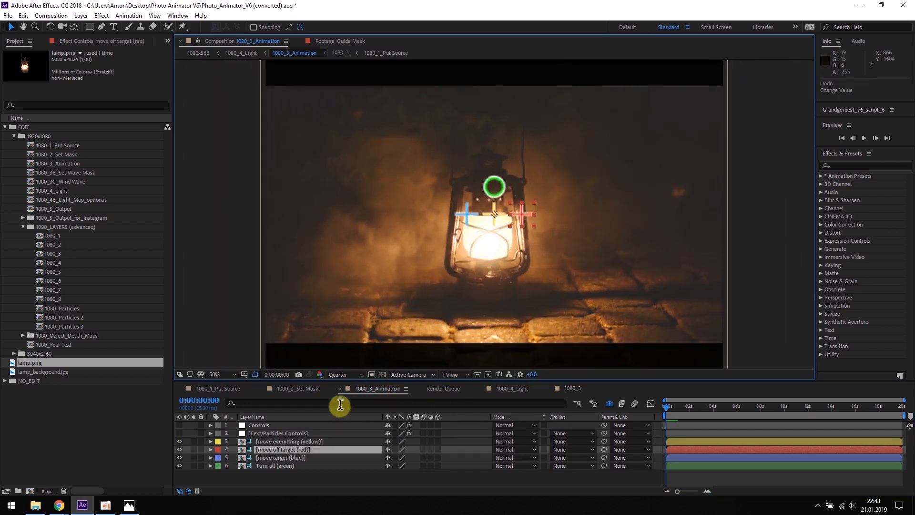
{"action": "left_click", "coordinate": [274, 375]}
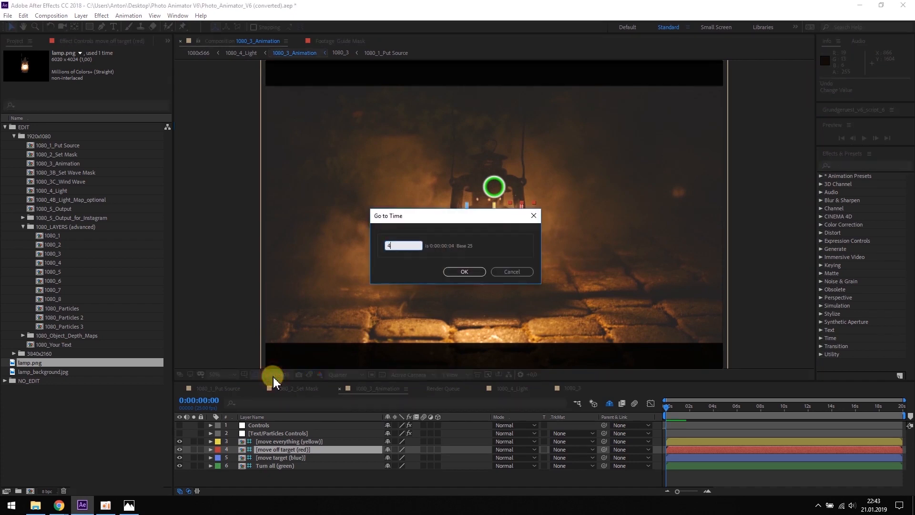
{"action": "type", "text": "400"}
{"action": "key", "text": "Return"}
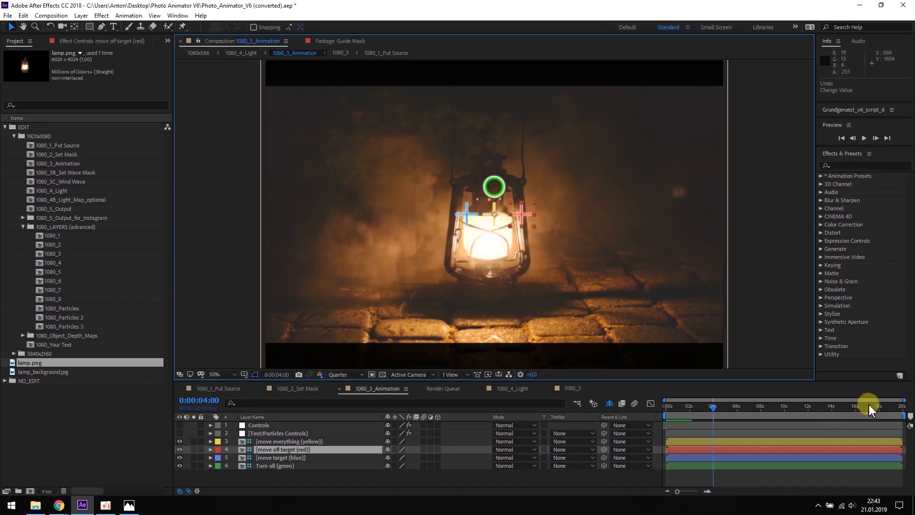
{"action": "left_click_drag", "start_coordinate": [904, 414], "coordinate": [727, 426]}
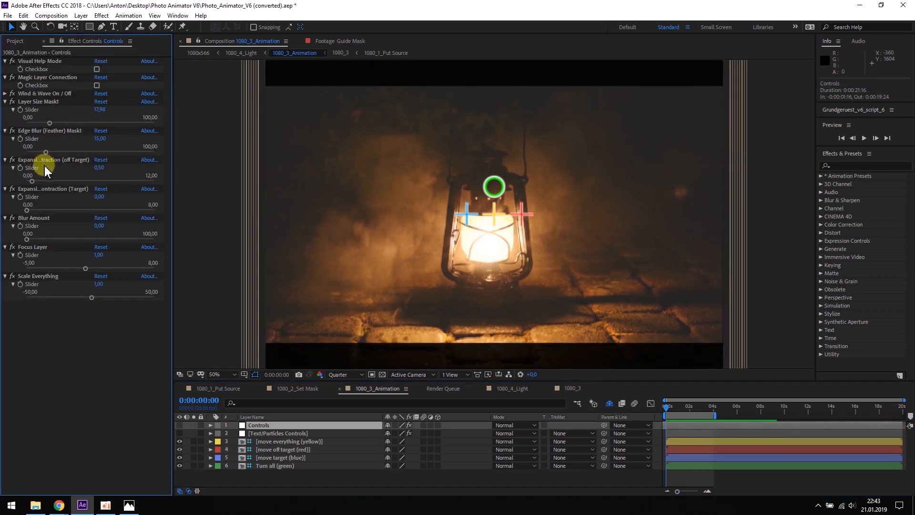
Step: Keyframe Expansion/Contraction (off Target) on the Controls layer at 0,50 at the start and raise it at 4 seconds
{"action": "left_click", "coordinate": [21, 176]}
{"action": "left_click_drag", "start_coordinate": [674, 408], "coordinate": [694, 407]}
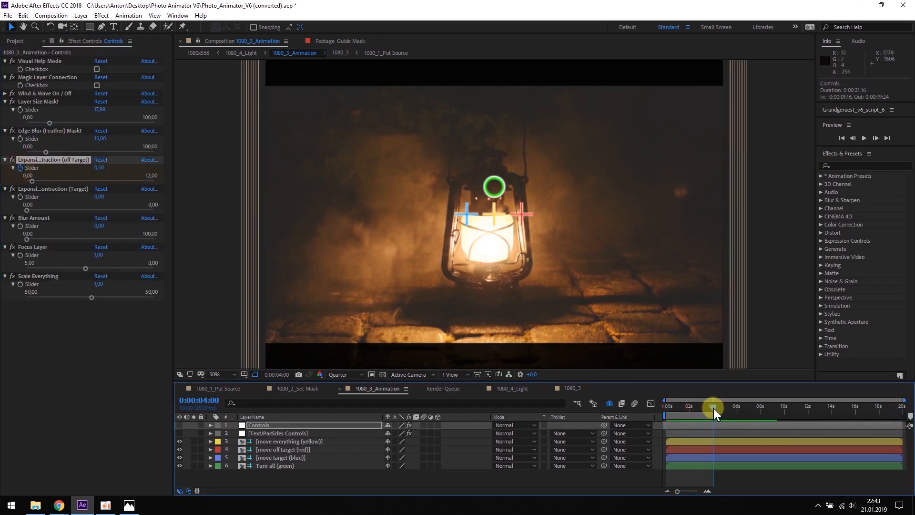
{"action": "left_click_drag", "start_coordinate": [100, 170], "coordinate": [108, 170]}
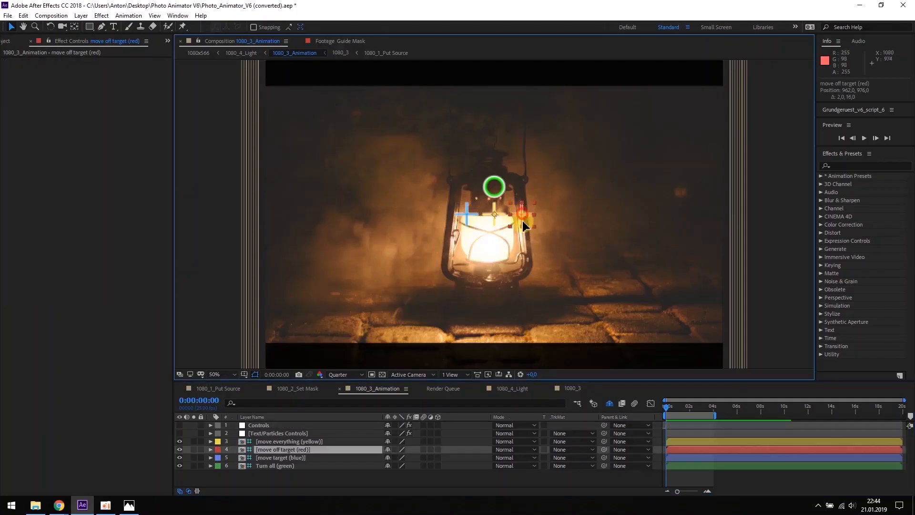
Step: Move the red control to about 980, 1058 and the blue one to about 920, 874, and set Position keyframes for both at the start
{"action": "left_click_drag", "start_coordinate": [521, 224], "coordinate": [530, 238]}
{"action": "left_click_drag", "start_coordinate": [462, 215], "coordinate": [454, 198]}
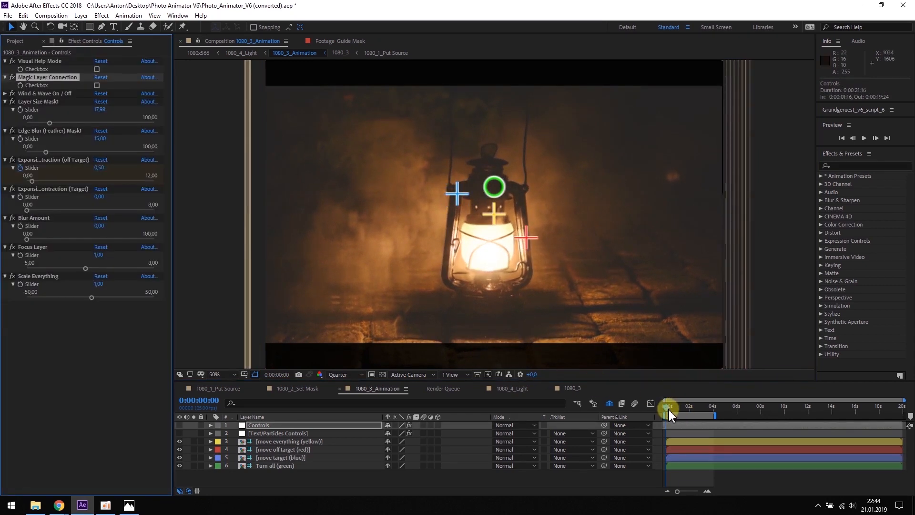
{"action": "left_click", "coordinate": [273, 450]}
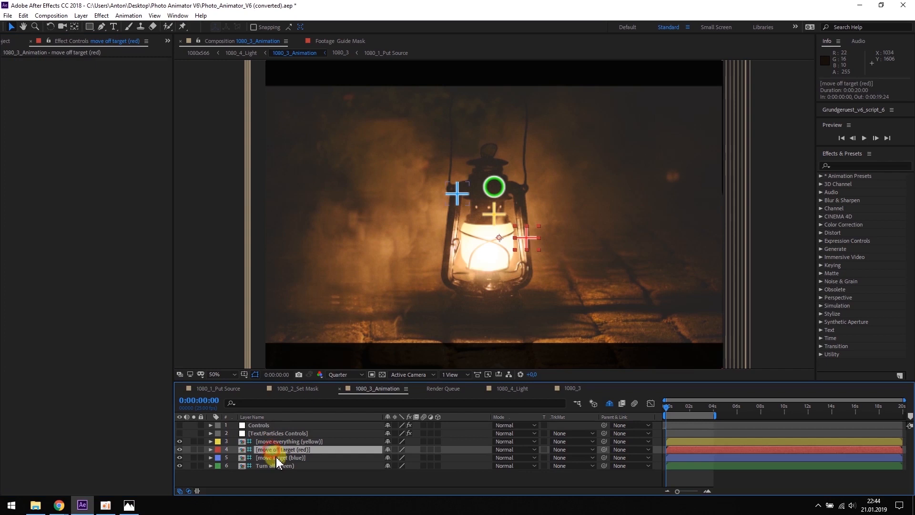
{"action": "left_click", "coordinate": [277, 458], "text": "shift"}
{"action": "key", "text": "p"}
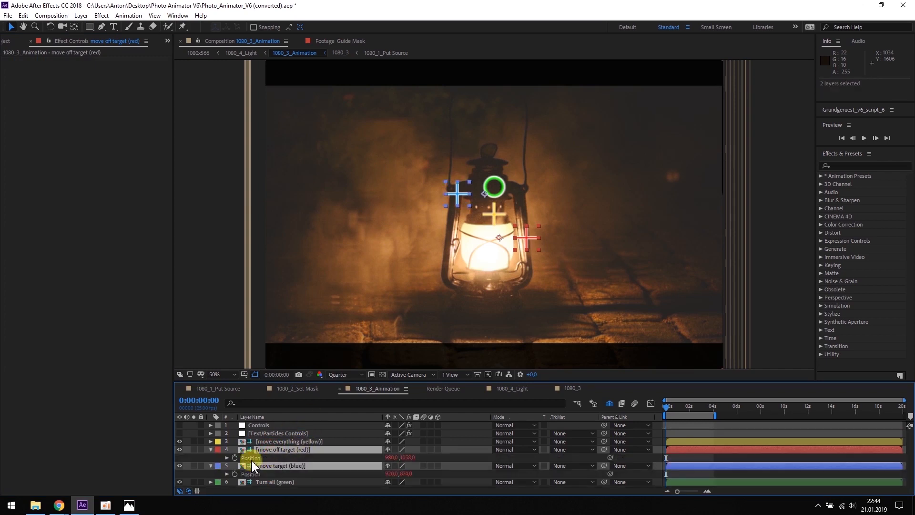
{"action": "left_click", "coordinate": [235, 457]}
Step: At 4 seconds, move the red control up to about 1088, 798 and the blue control downward to keyframe their motion
{"action": "left_click_drag", "start_coordinate": [677, 408], "coordinate": [714, 410]}
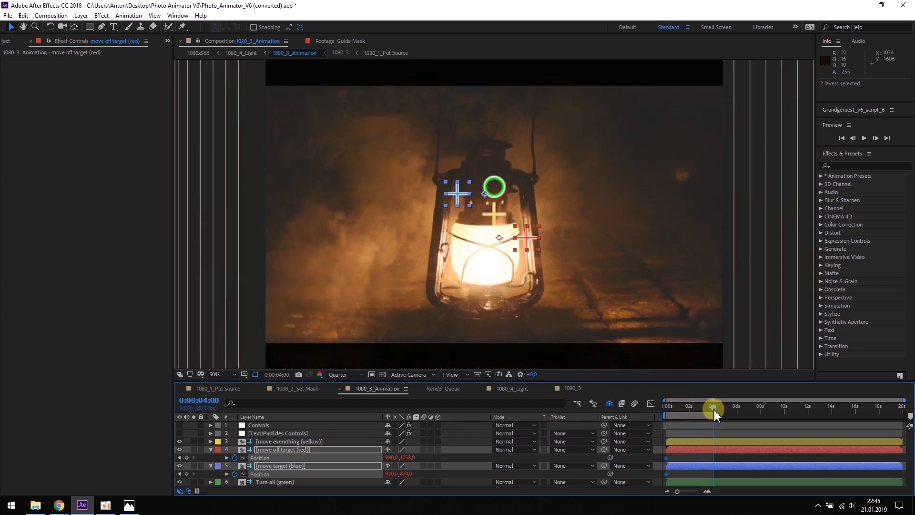
{"action": "left_click_drag", "start_coordinate": [528, 240], "coordinate": [555, 180]}
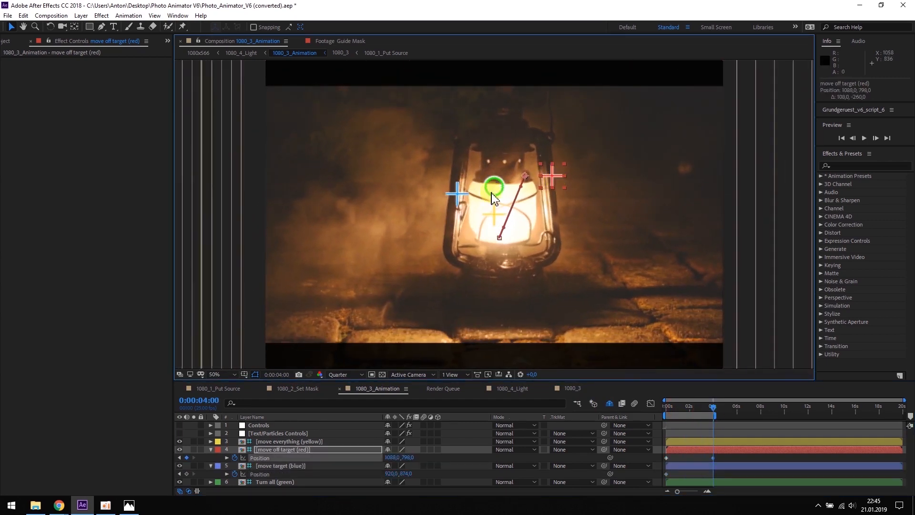
{"action": "left_click_drag", "start_coordinate": [458, 199], "coordinate": [454, 241]}
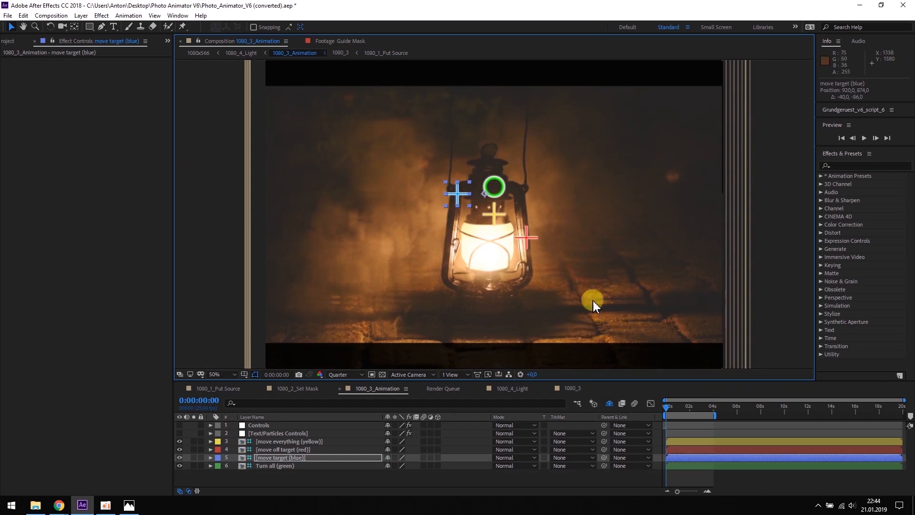
Step: Switch Magic Layer Connection on the Controls layer on and back off to compare the layered result
{"action": "left_click", "coordinate": [260, 425]}
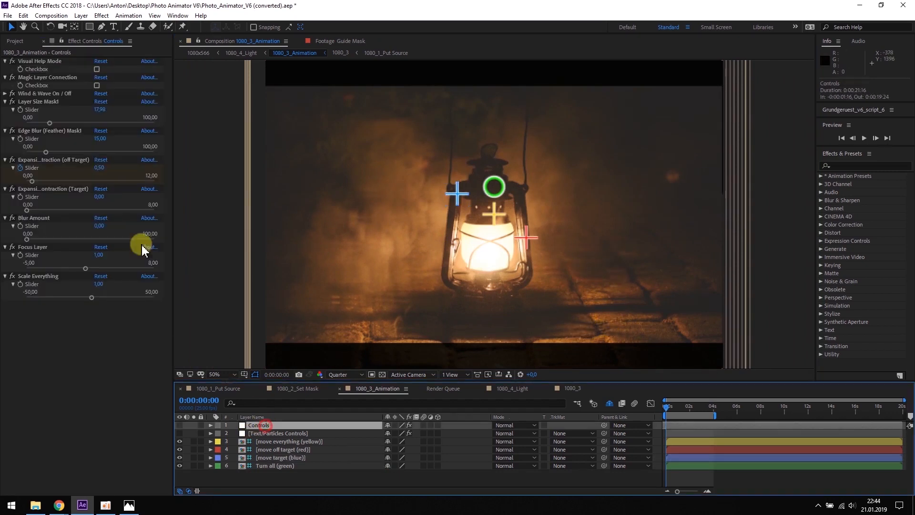
{"action": "left_click", "coordinate": [96, 86]}
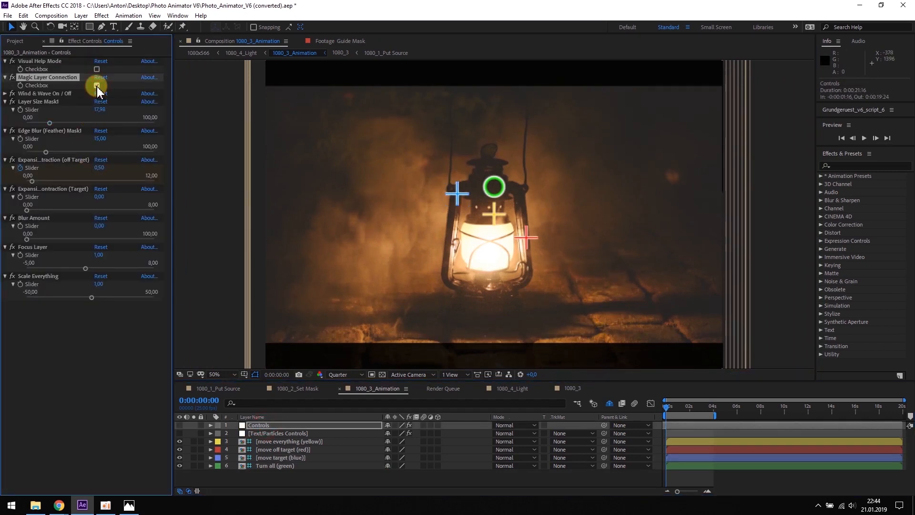
{"action": "left_click", "coordinate": [97, 86]}
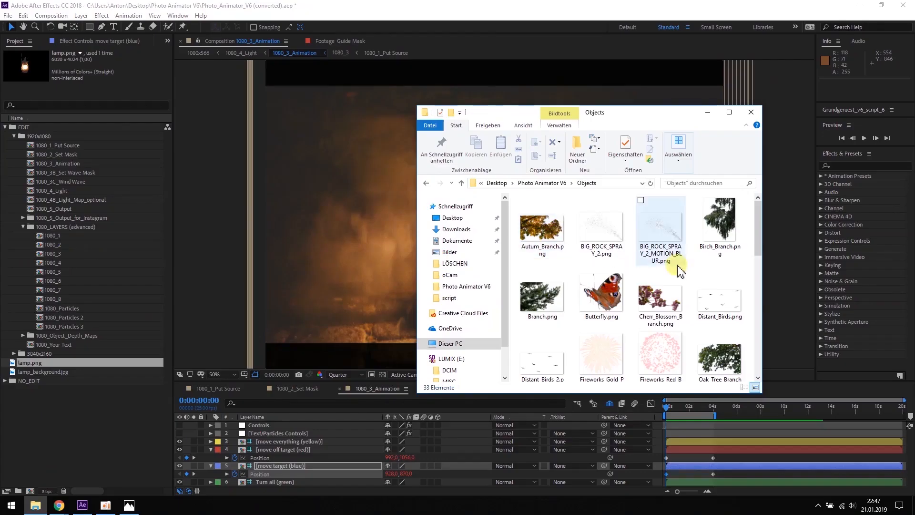
Step: Import Smoke_1.png and Smoke_2.png from the Objects folder into the project
{"action": "left_click_drag", "start_coordinate": [759, 220], "coordinate": [104, 414]}
{"action": "left_click", "coordinate": [659, 286]}
{"action": "left_click", "coordinate": [720, 290], "text": "ctrl"}
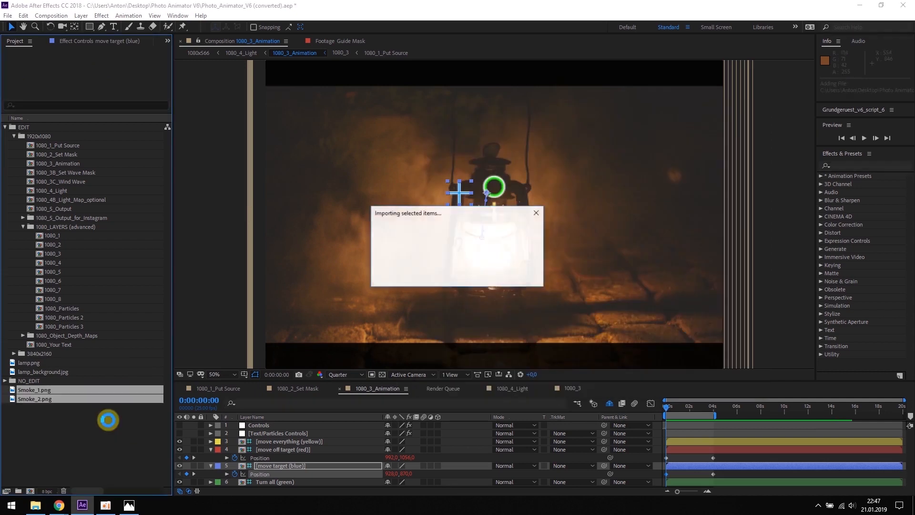
Step: Place Smoke_2.png above the Wind and Wave layer in 1080_1 and shift it down to about 1984, 2160
{"action": "double_click", "coordinate": [52, 238]}
{"action": "left_click_drag", "start_coordinate": [36, 399], "coordinate": [249, 425]}
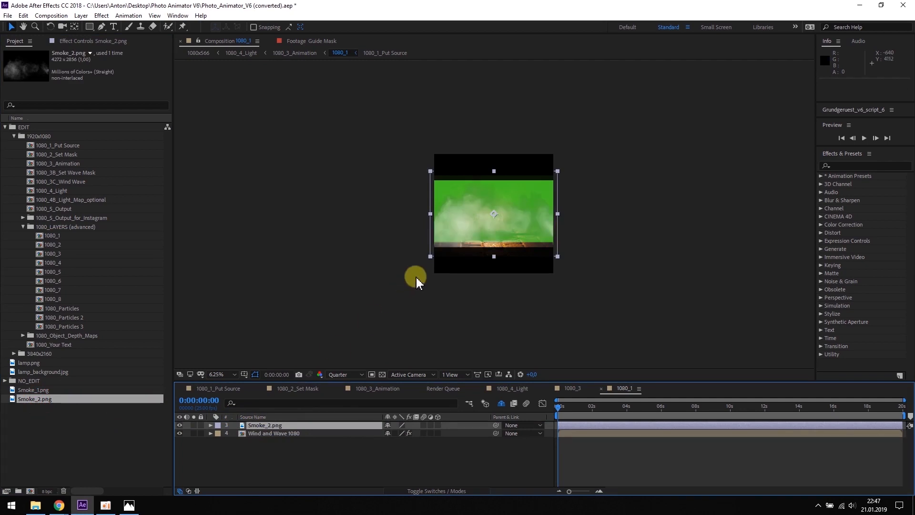
{"action": "left_click_drag", "start_coordinate": [519, 215], "coordinate": [518, 216]}
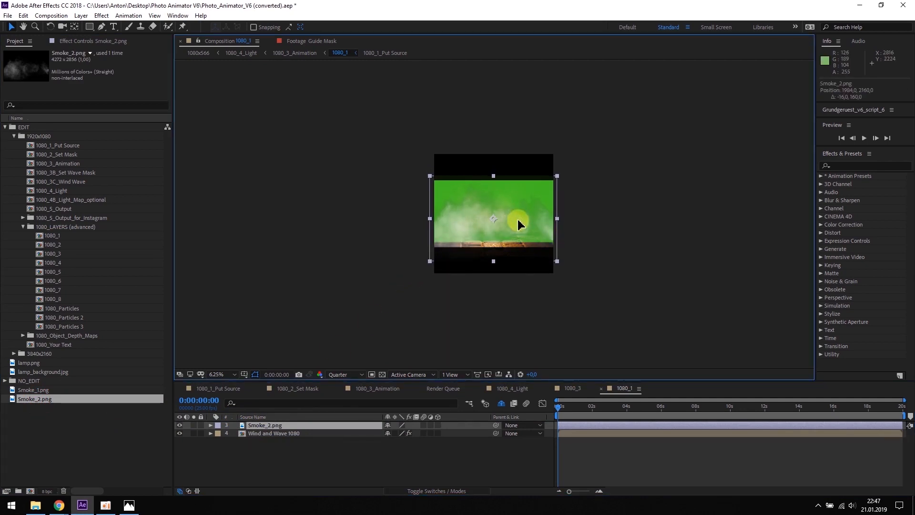
{"action": "left_click_drag", "start_coordinate": [518, 220], "coordinate": [518, 221]}
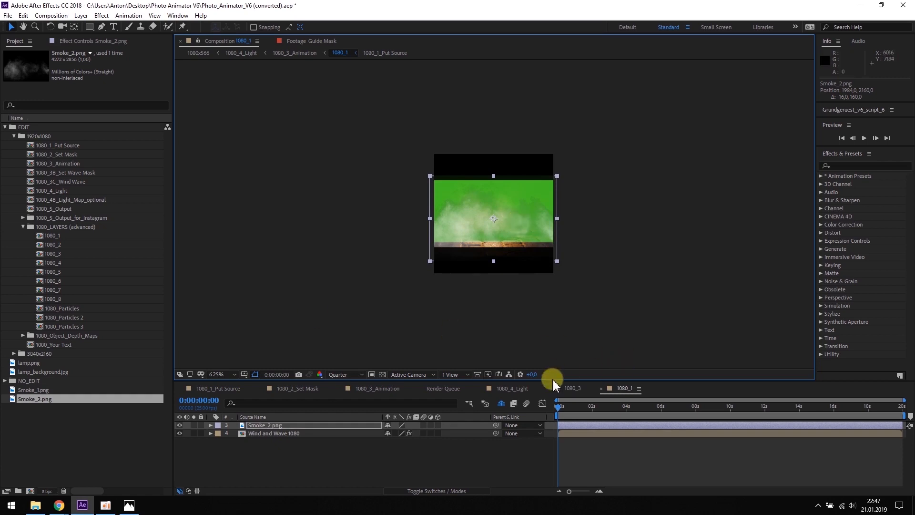
Step: Place Smoke_1.png above the Wind and Wave layer in 1080_4 and enlarge it to about 111,8%
{"action": "left_click", "coordinate": [573, 388]}
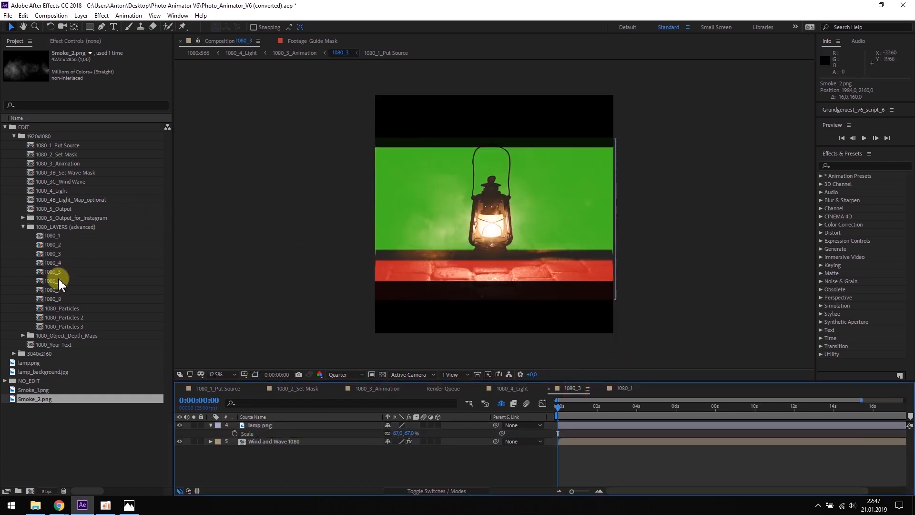
{"action": "double_click", "coordinate": [52, 262]}
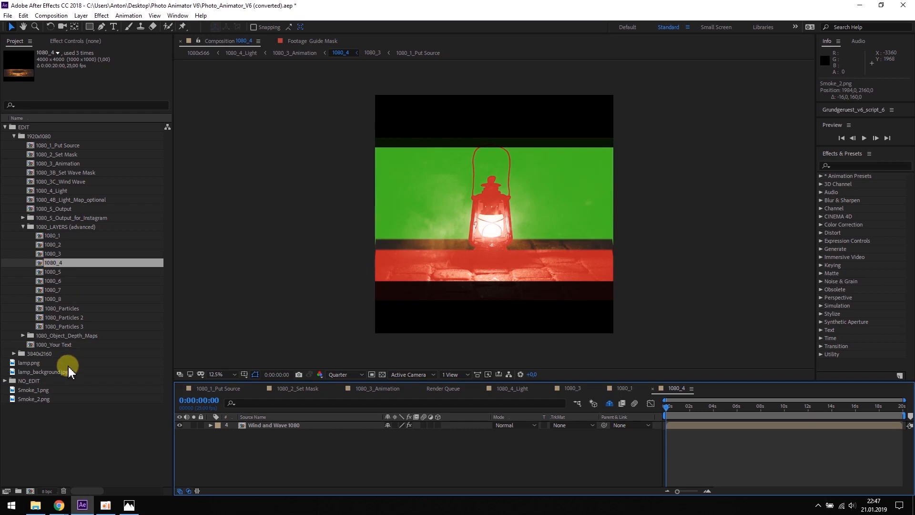
{"action": "left_click_drag", "start_coordinate": [31, 393], "coordinate": [251, 426]}
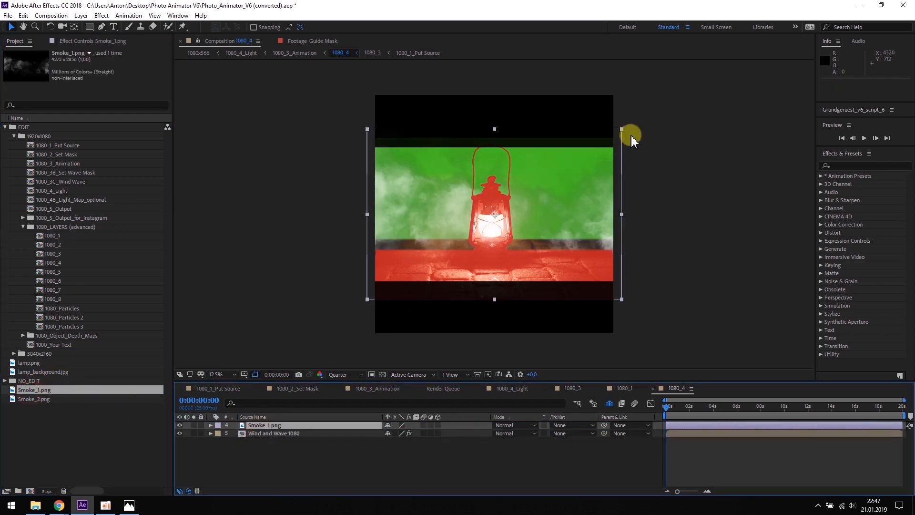
{"action": "left_click_drag", "start_coordinate": [622, 131], "coordinate": [637, 119]}
Step: Flip the Smoke_1.png layer by setting its scale to -111,8% and move it slightly upward
{"action": "left_click", "coordinate": [262, 424]}
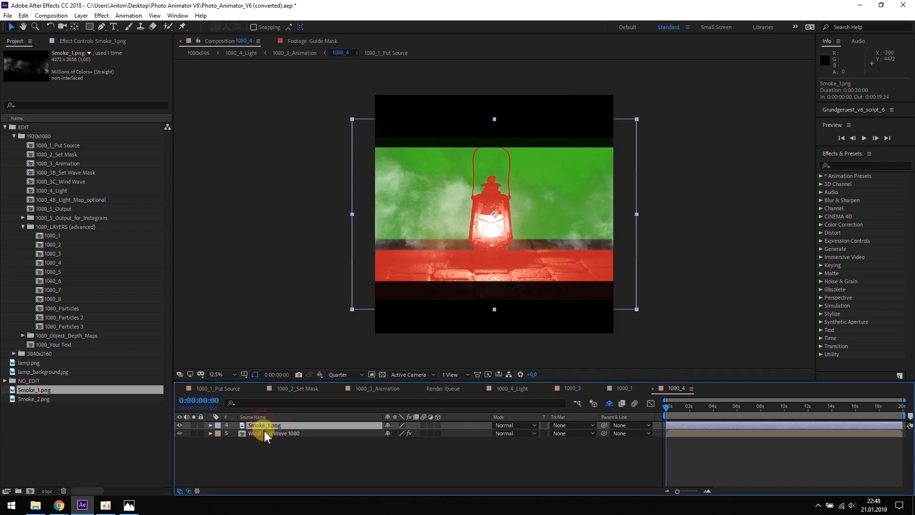
{"action": "key", "text": "s"}
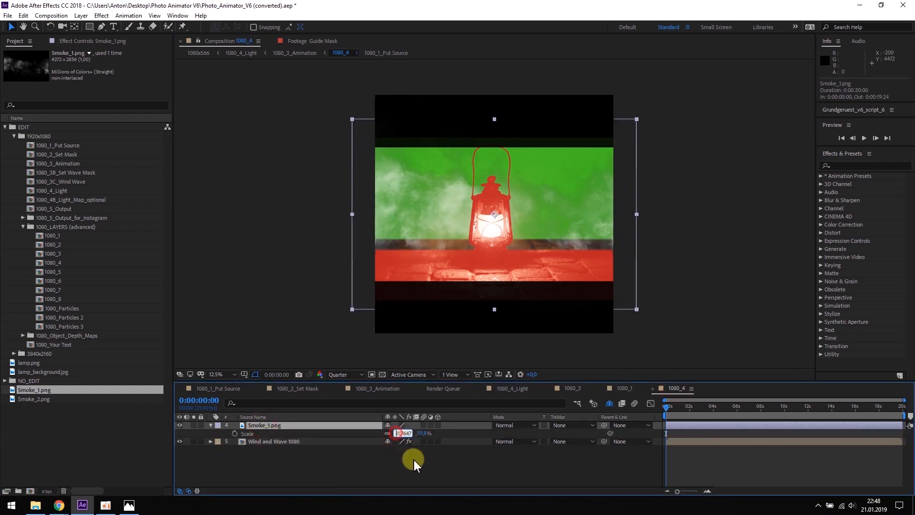
{"action": "type", "text": "-111,"}
{"action": "key", "text": "Return"}
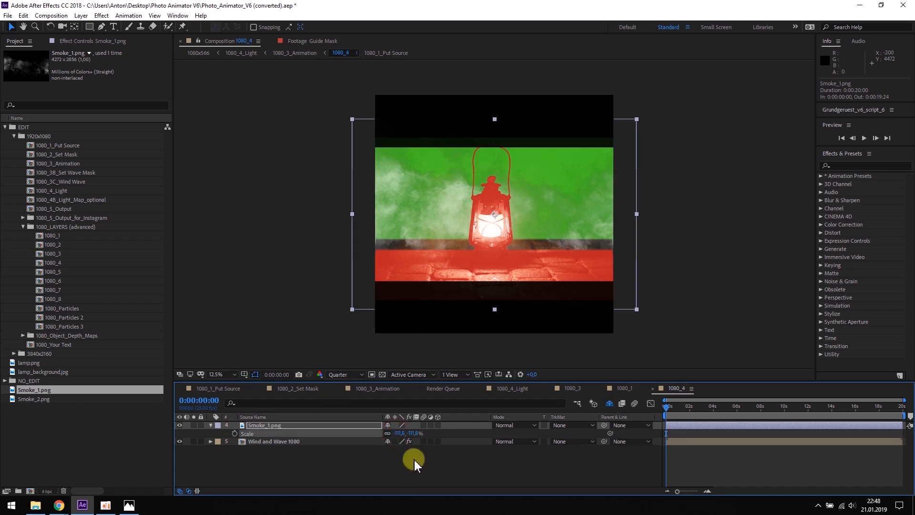
{"action": "left_click_drag", "start_coordinate": [590, 217], "coordinate": [586, 205]}
{"action": "left_click", "coordinate": [674, 199]}
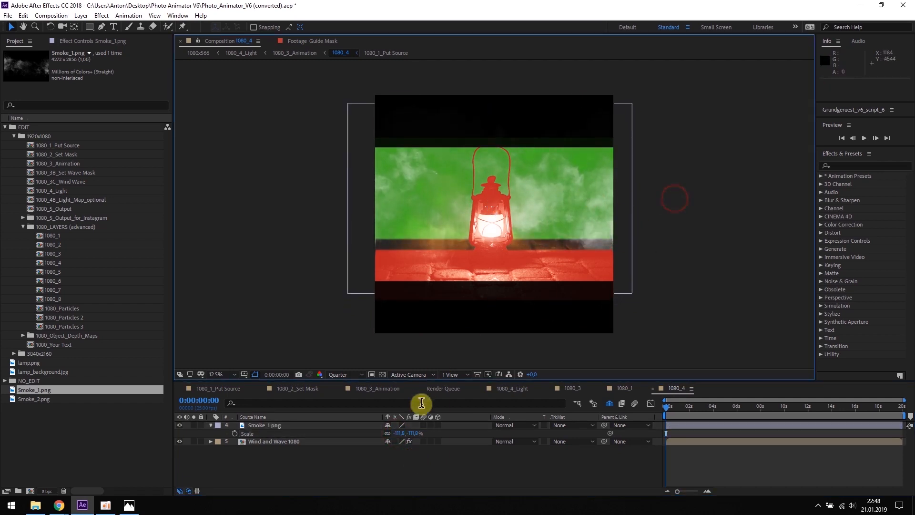
Step: Review the smoke layers over time in 1080_3_Animation and return to the 1080_1 composition
{"action": "left_click", "coordinate": [380, 390]}
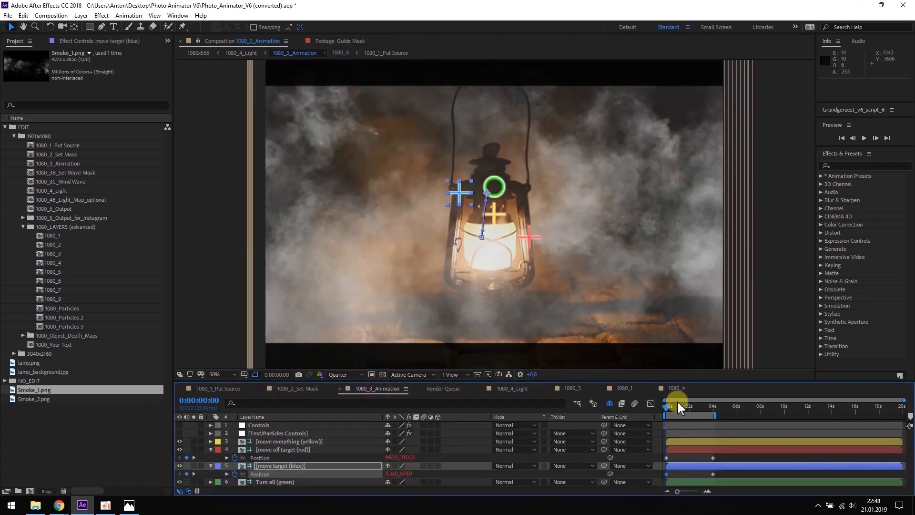
{"action": "left_click_drag", "start_coordinate": [667, 410], "coordinate": [674, 394]}
{"action": "left_click", "coordinate": [623, 390]}
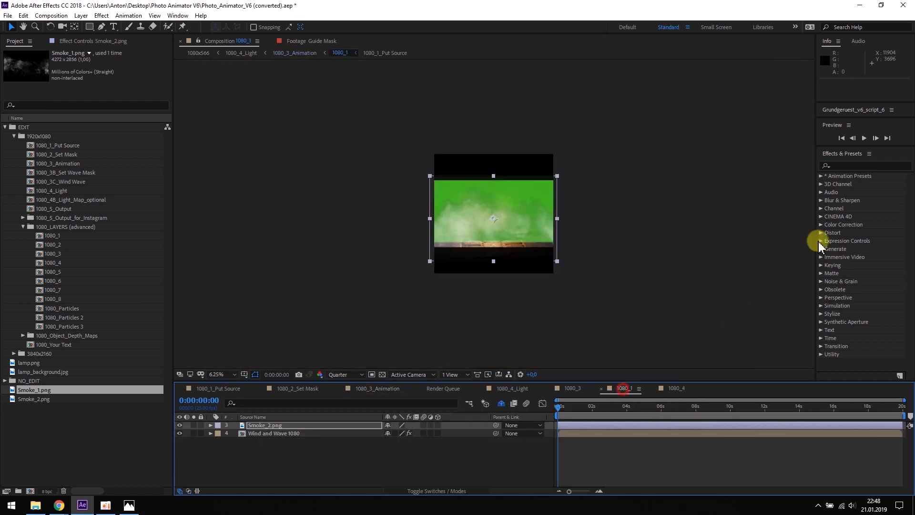
Step: Apply the Tint effect to Smoke_2.png in 1080_1 and map white to a light orange, about F9B675
{"action": "left_click", "coordinate": [854, 165]}
{"action": "type", "text": "tint"}
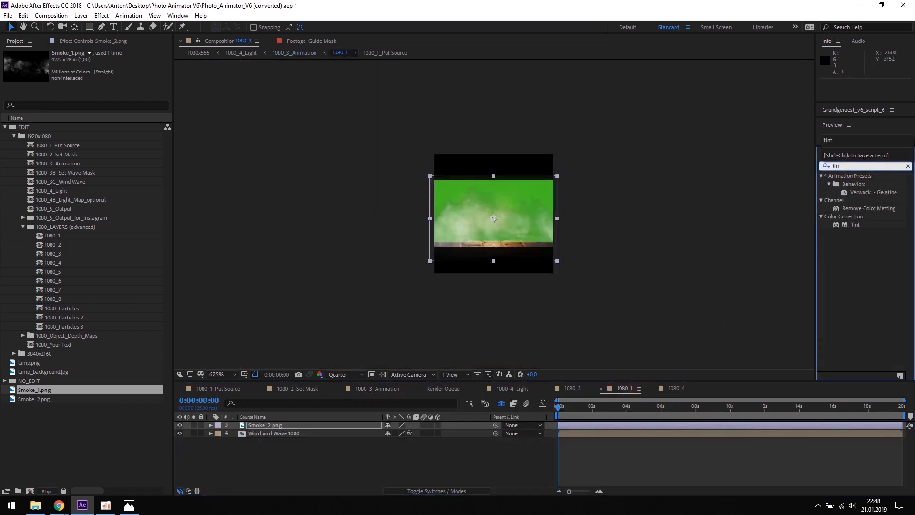
{"action": "left_click_drag", "start_coordinate": [854, 187], "coordinate": [257, 426]}
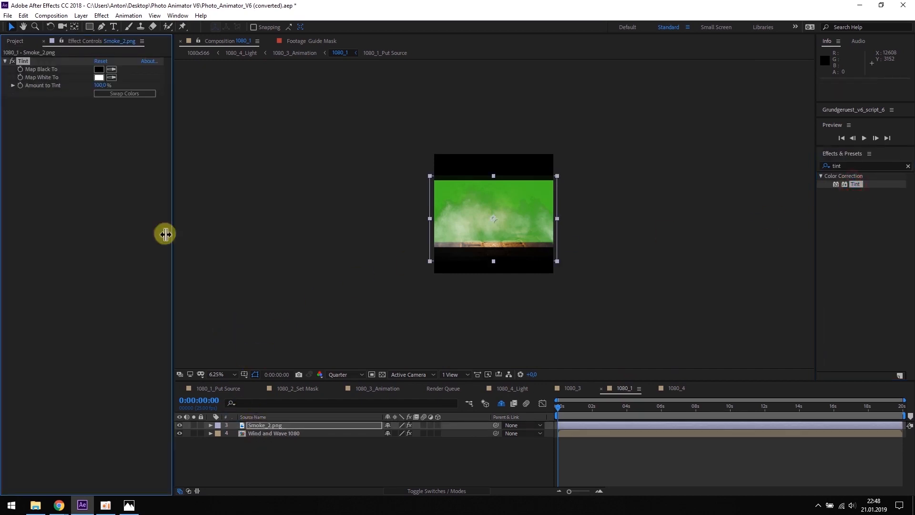
{"action": "left_click", "coordinate": [99, 77]}
{"action": "left_click", "coordinate": [741, 363]}
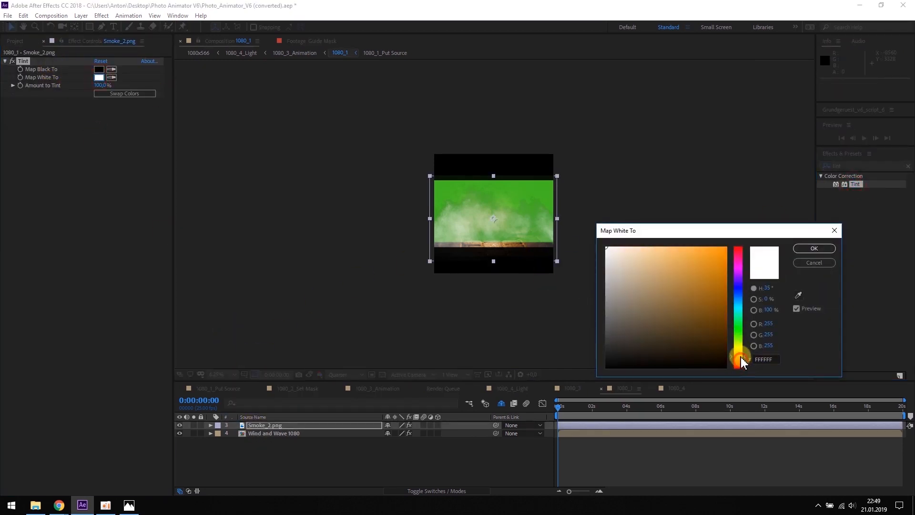
{"action": "left_click_drag", "start_coordinate": [655, 251], "coordinate": [670, 246]}
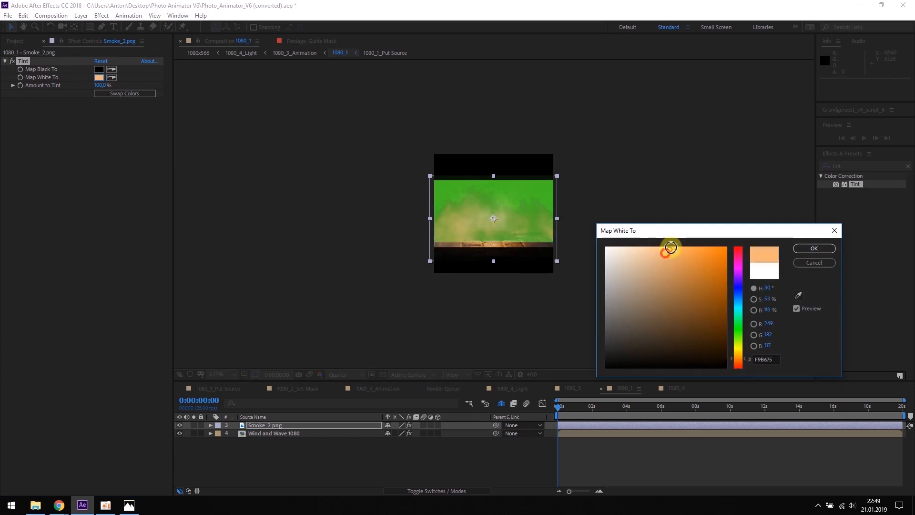
{"action": "left_click", "coordinate": [814, 249]}
Step: Copy the Tint effect from Smoke_2.png onto the Smoke_1.png layer in the 1080_4 composition
{"action": "left_click", "coordinate": [24, 60]}
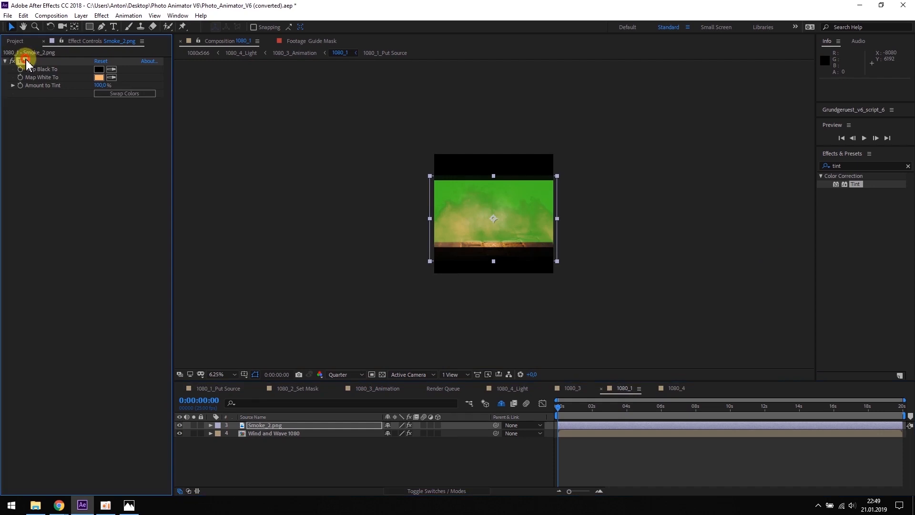
{"action": "left_click", "coordinate": [676, 387]}
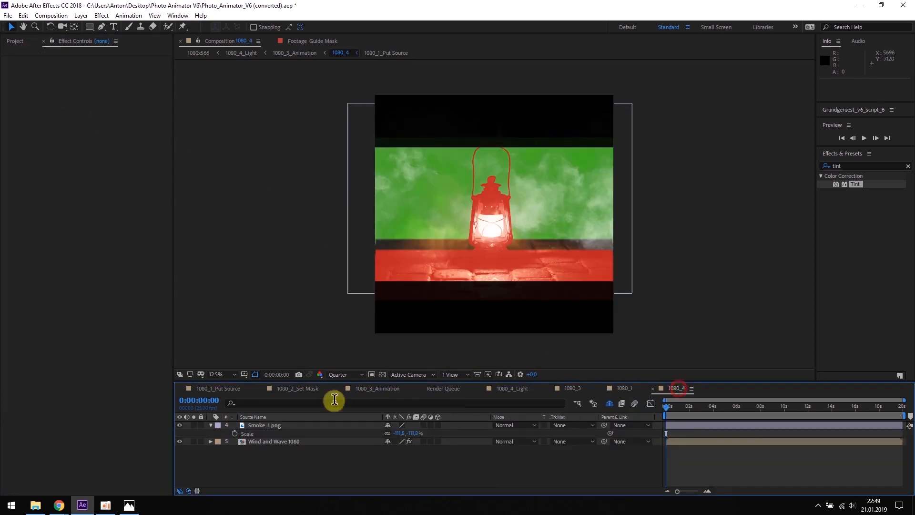
{"action": "left_click", "coordinate": [267, 430]}
{"action": "key", "text": "ctrl+v"}
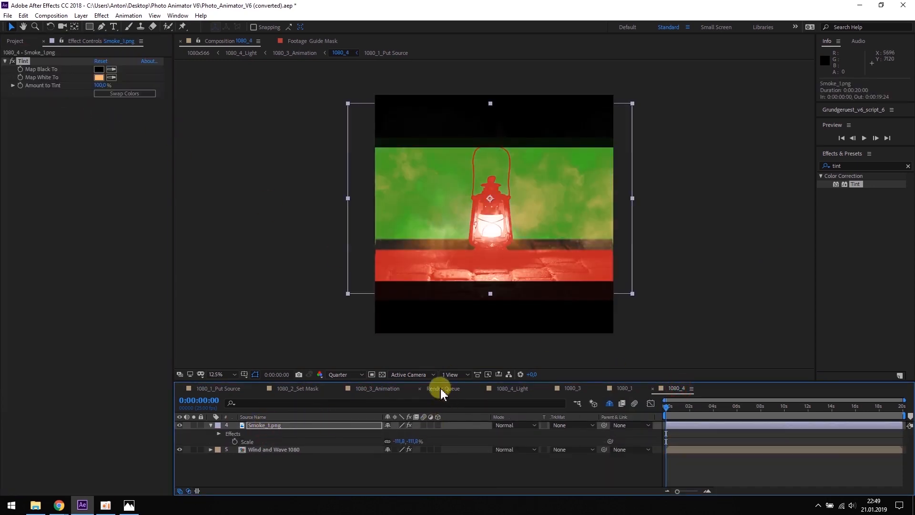
Step: Set the opacity of the Smoke_2.png layer in 1080_1 to 80%
{"action": "left_click", "coordinate": [624, 388]}
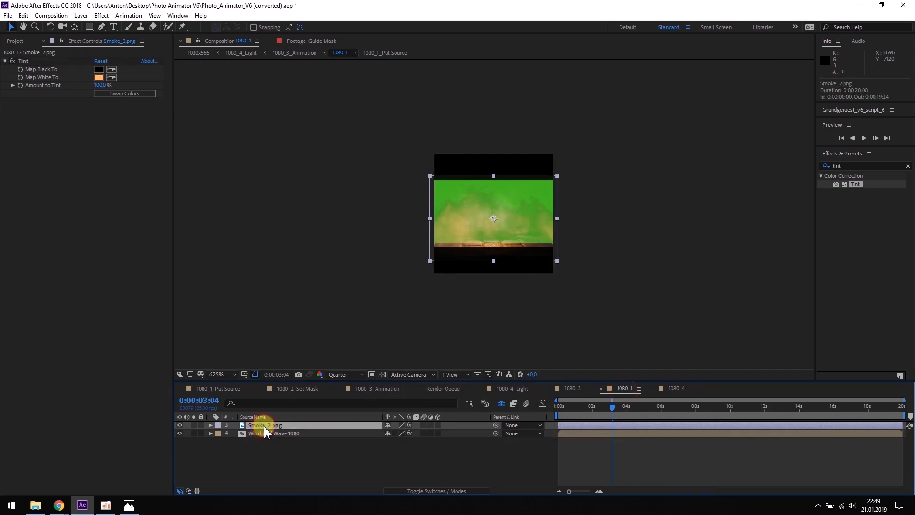
{"action": "type", "text": "t80"}
{"action": "key", "text": "Return"}
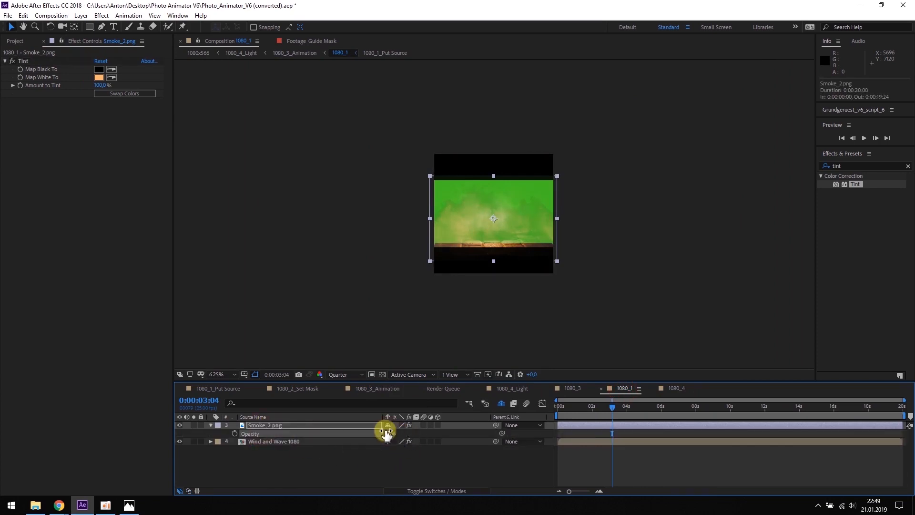
Step: Set the opacity of Smoke_1.png in 1080_4 to 70% and check the smoke over time in 1080_3_Animation
{"action": "left_click", "coordinate": [677, 387]}
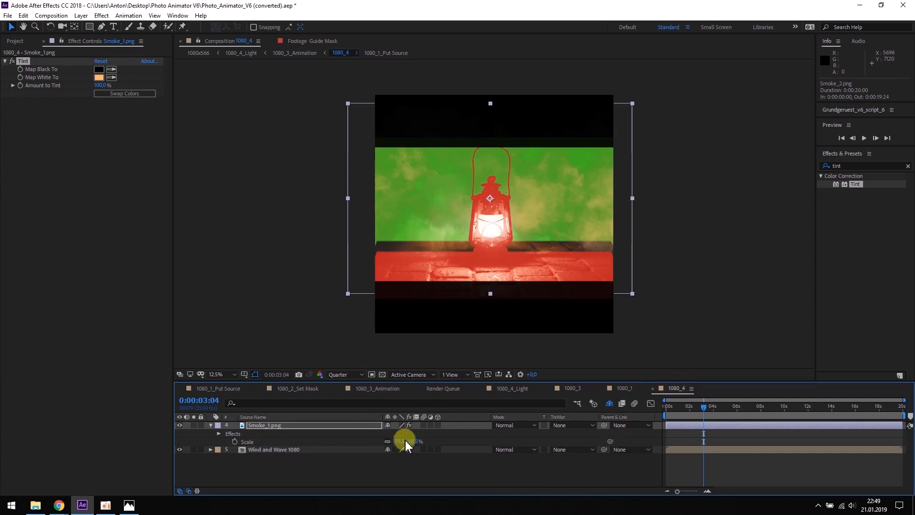
{"action": "left_click", "coordinate": [265, 426]}
{"action": "type", "text": "t"}
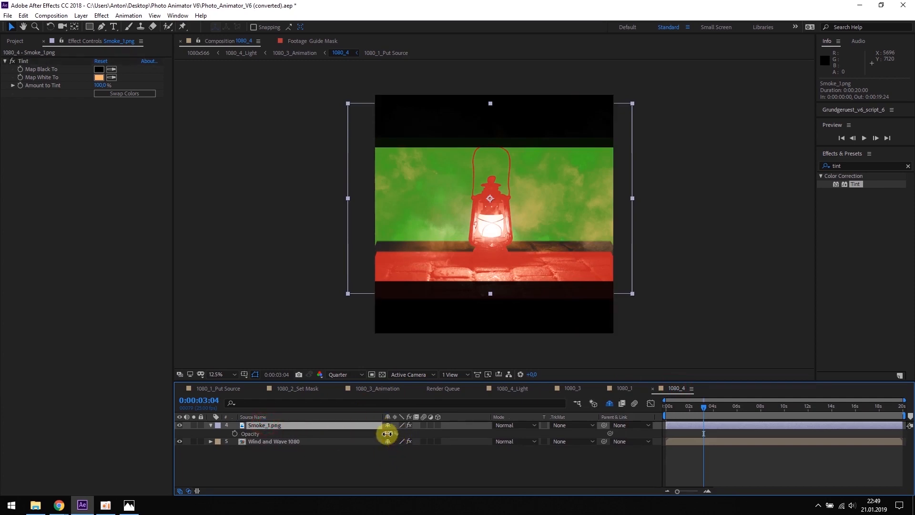
{"action": "type", "text": "70"}
{"action": "key", "text": "Return"}
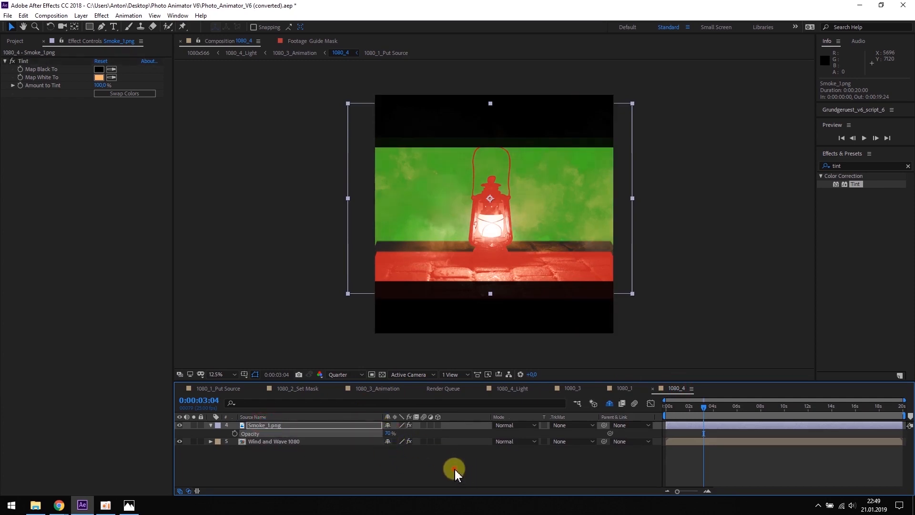
{"action": "left_click", "coordinate": [375, 389]}
{"action": "mouse_move", "coordinate": [689, 406]}
{"action": "left_mouse_down"}
{"action": "mouse_move", "coordinate": [658, 401]}
{"action": "mouse_move", "coordinate": [698, 403]}
{"action": "left_mouse_up"}
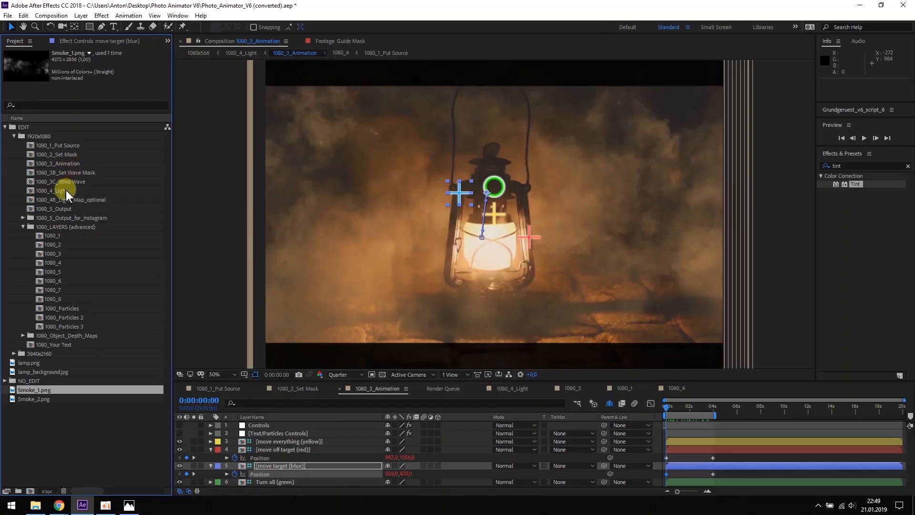
Step: In 1080_4_Light, draw a four-point Pen mask around the lamp's glowing glass on the Light Controls, Mask and Map layer
{"action": "double_click", "coordinate": [64, 190]}
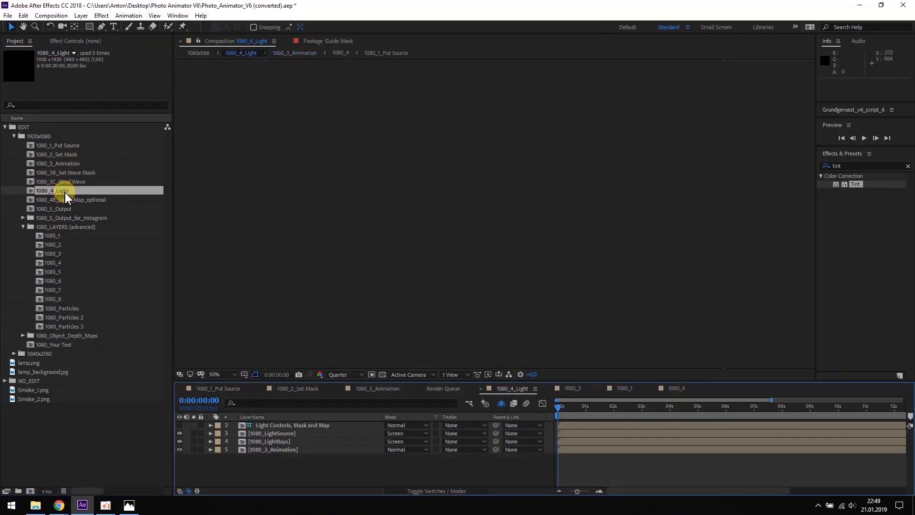
{"action": "left_click", "coordinate": [273, 425]}
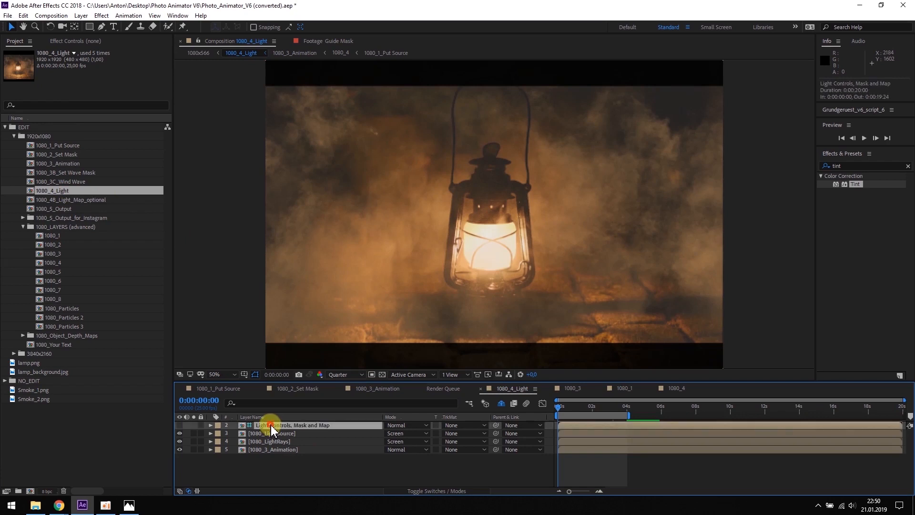
{"action": "left_click", "coordinate": [101, 27]}
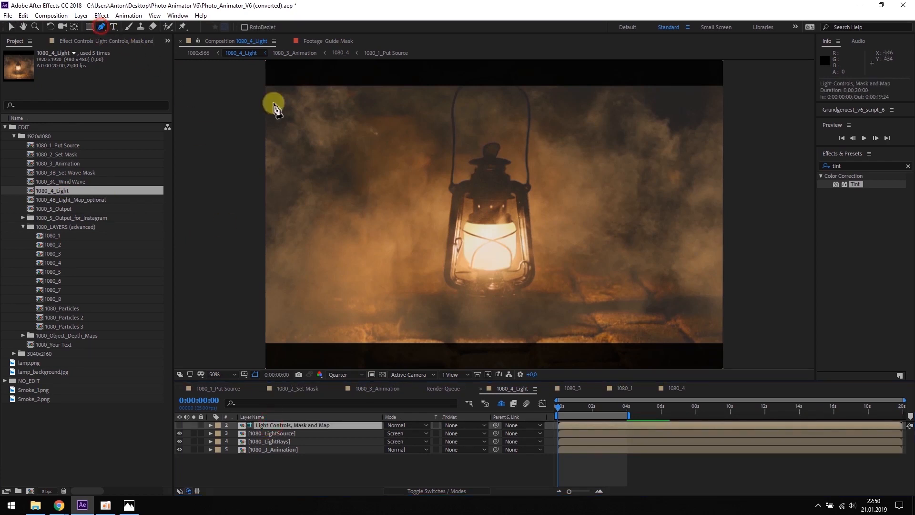
{"action": "left_click", "coordinate": [462, 219]}
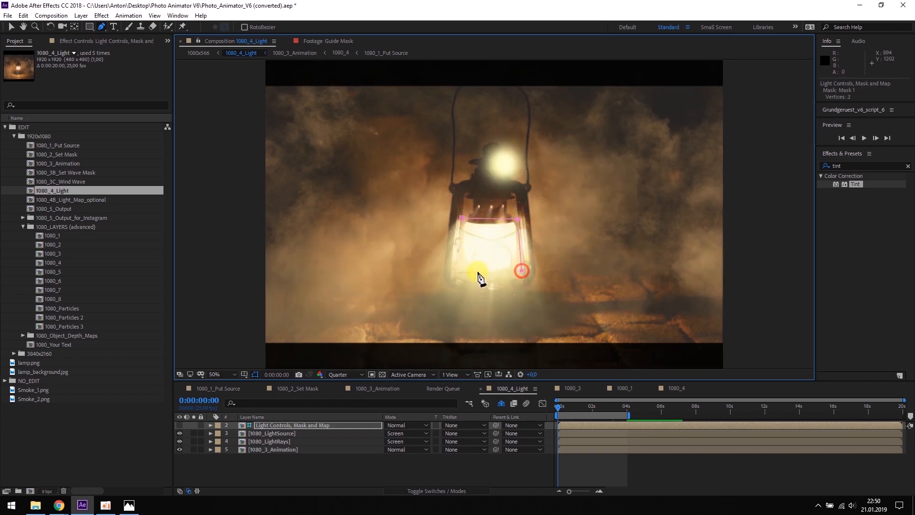
{"action": "left_click", "coordinate": [462, 220]}
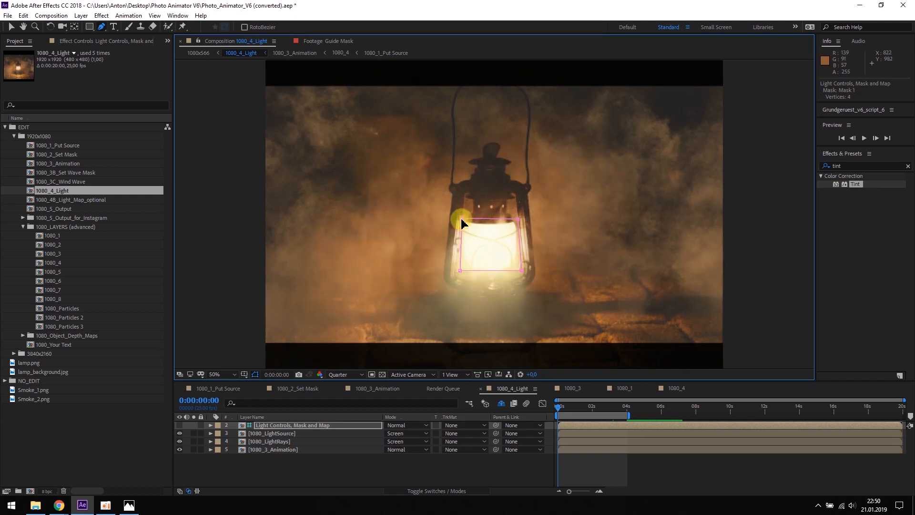
{"action": "left_click", "coordinate": [11, 29]}
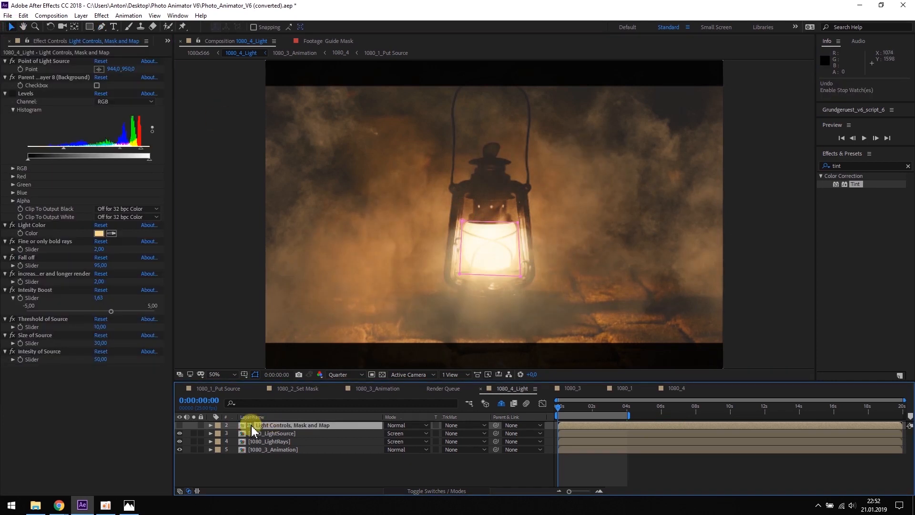
Step: Keyframe the mask path at 0 seconds and reshape its four corners around the lamp's glowing glass at 4 seconds
{"action": "key", "text": "m"}
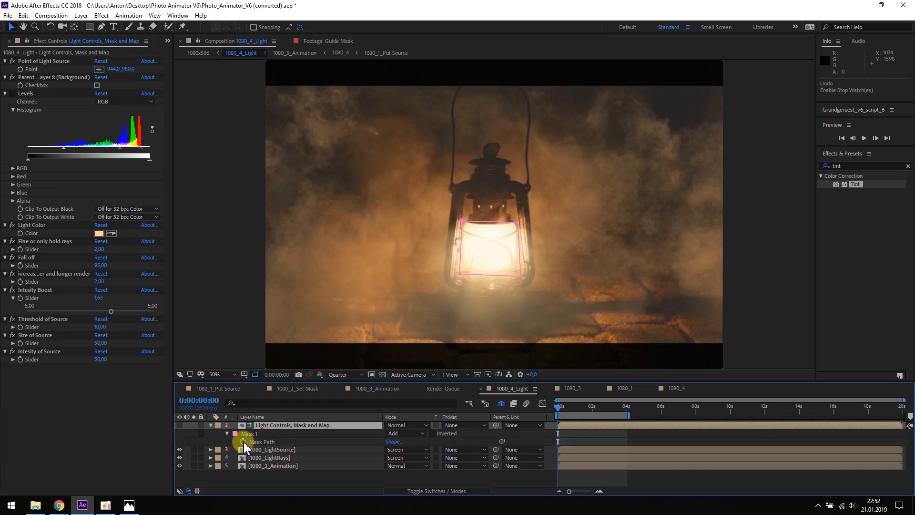
{"action": "left_click", "coordinate": [243, 441]}
{"action": "left_click_drag", "start_coordinate": [573, 417], "coordinate": [626, 408]}
{"action": "left_click_drag", "start_coordinate": [462, 228], "coordinate": [467, 196]}
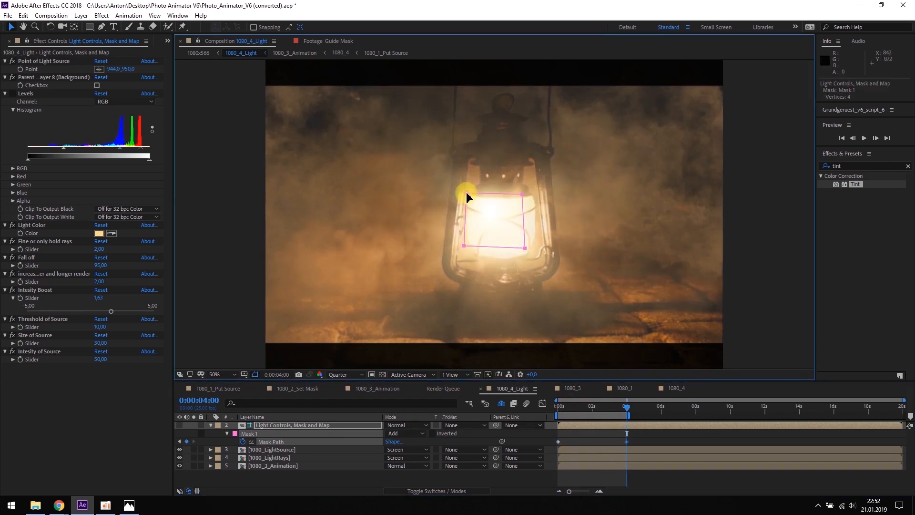
{"action": "left_click_drag", "start_coordinate": [523, 195], "coordinate": [538, 199]}
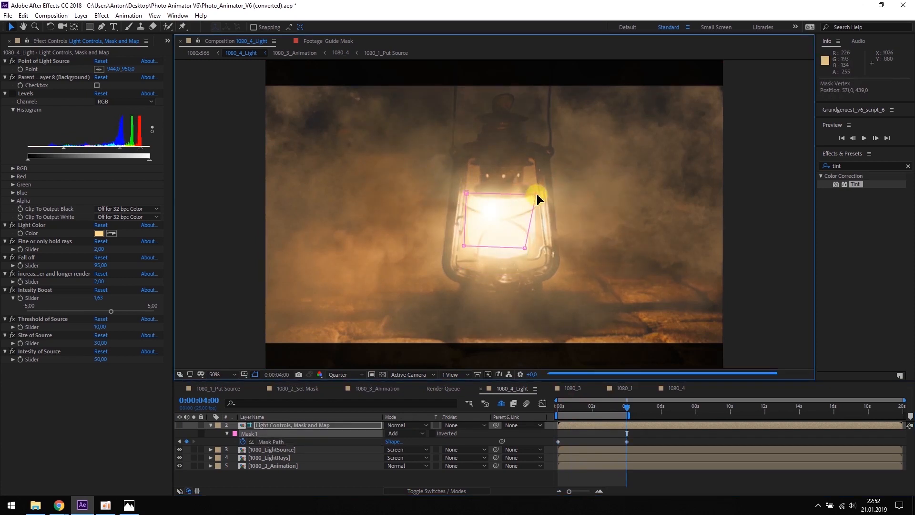
{"action": "left_click_drag", "start_coordinate": [534, 252], "coordinate": [537, 258]}
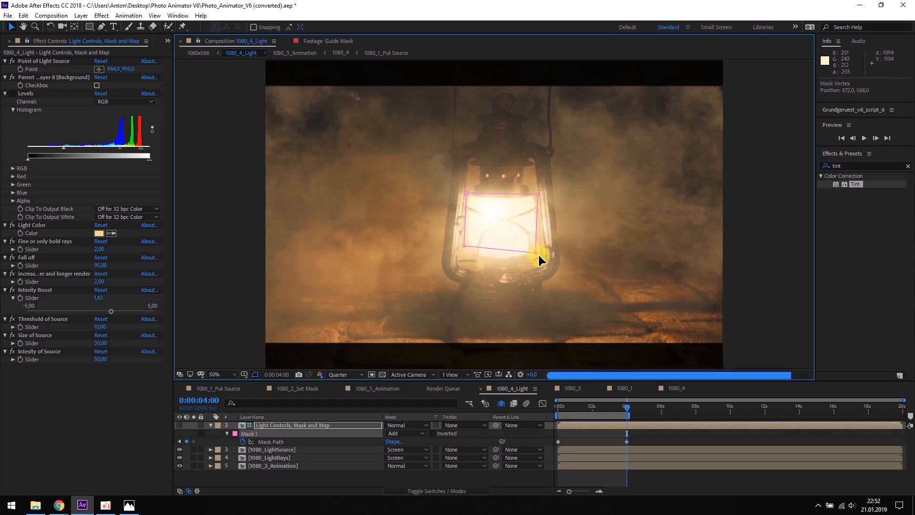
{"action": "left_click_drag", "start_coordinate": [464, 246], "coordinate": [461, 263]}
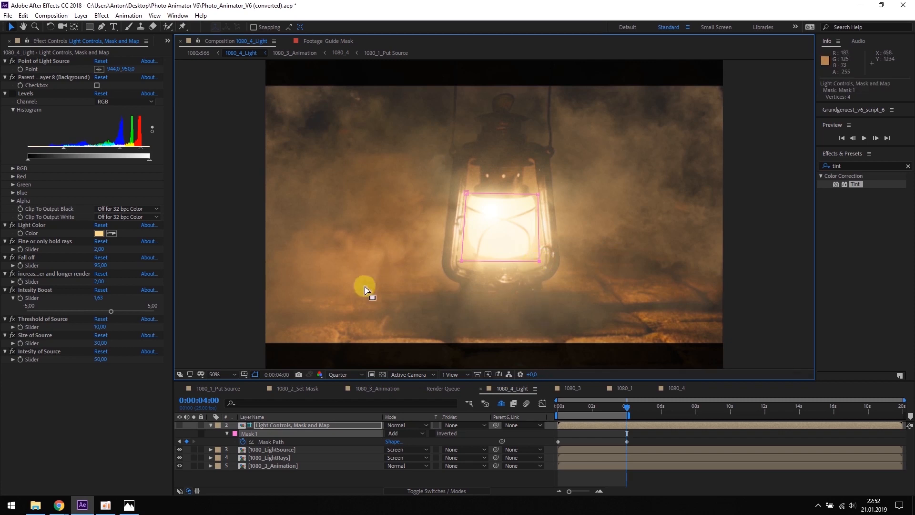
Step: Keyframe the Point of Light Source at about 940, 962 on the first frame and about 1004, 978 at 4 seconds
{"action": "key", "text": "Home"}
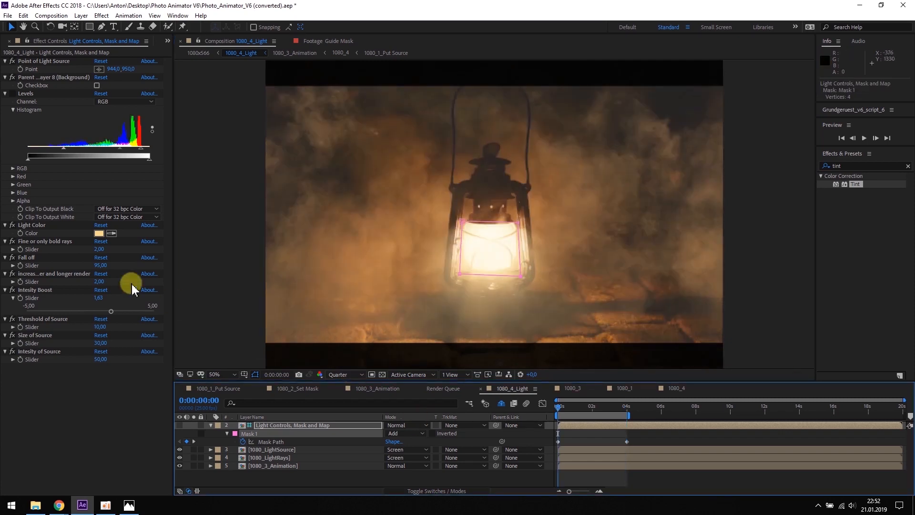
{"action": "left_click", "coordinate": [25, 61]}
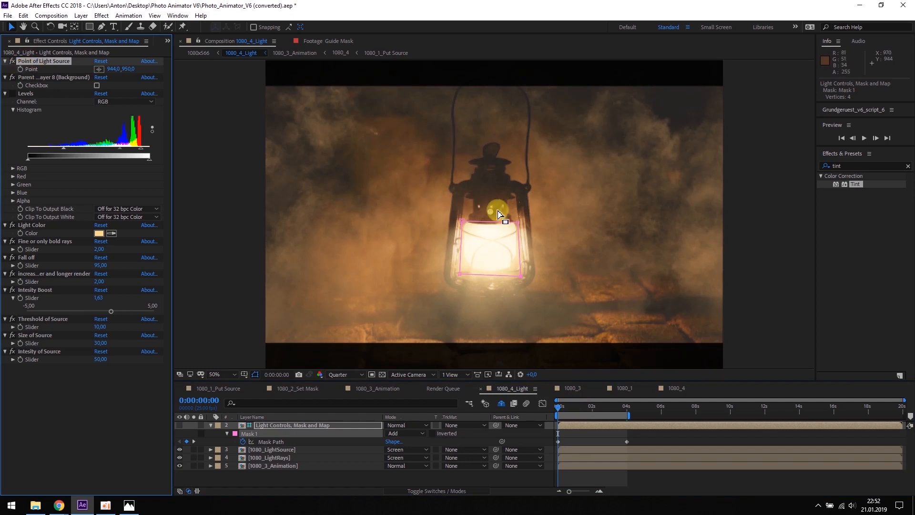
{"action": "left_click_drag", "start_coordinate": [491, 213], "coordinate": [491, 215]}
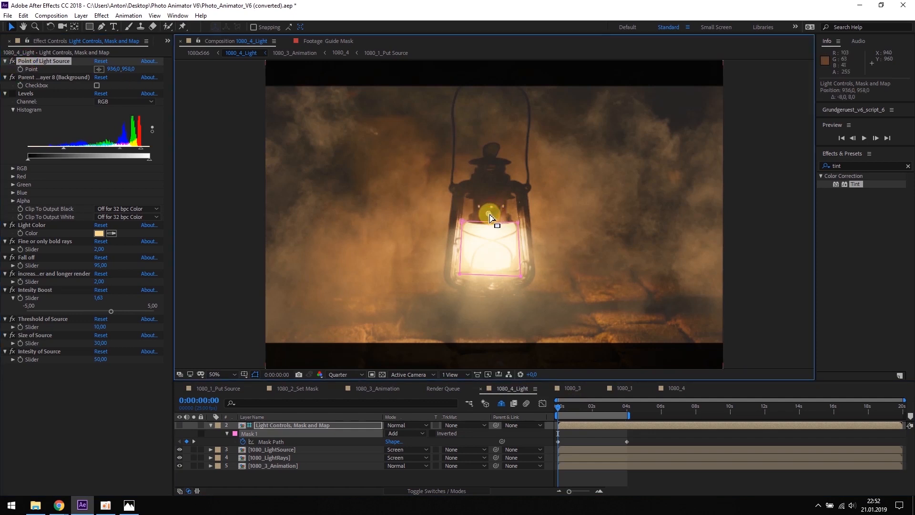
{"action": "left_click", "coordinate": [41, 84]}
{"action": "left_click", "coordinate": [21, 70]}
{"action": "left_click_drag", "start_coordinate": [566, 411], "coordinate": [627, 410]}
{"action": "left_click", "coordinate": [495, 216]}
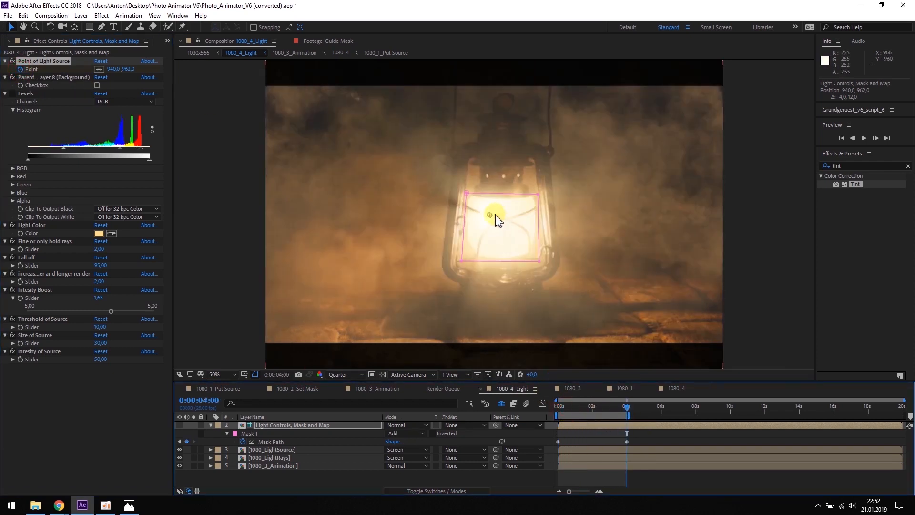
{"action": "left_click_drag", "start_coordinate": [490, 215], "coordinate": [505, 219]}
Step: Set the Light Color to about FCC28F, then return to the first frame and hide the 1080_3_Animation layer
{"action": "left_click", "coordinate": [99, 233]}
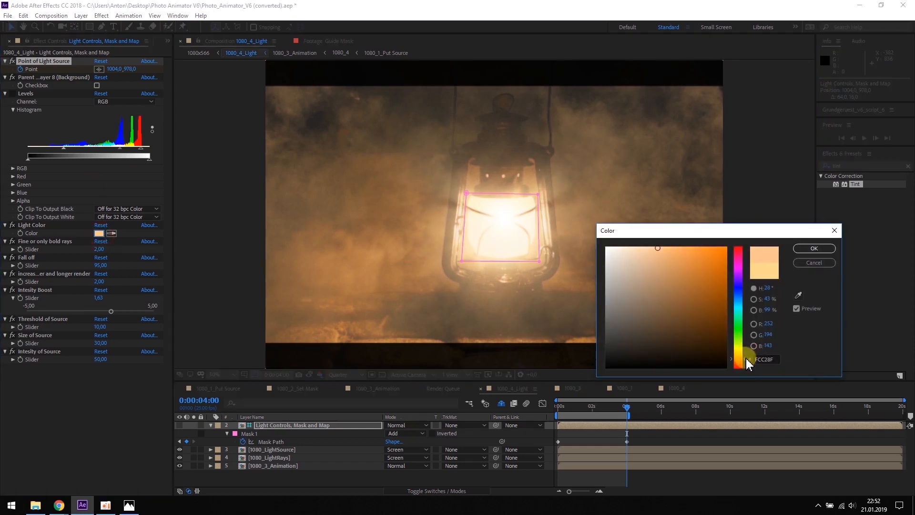
{"action": "left_click", "coordinate": [813, 248]}
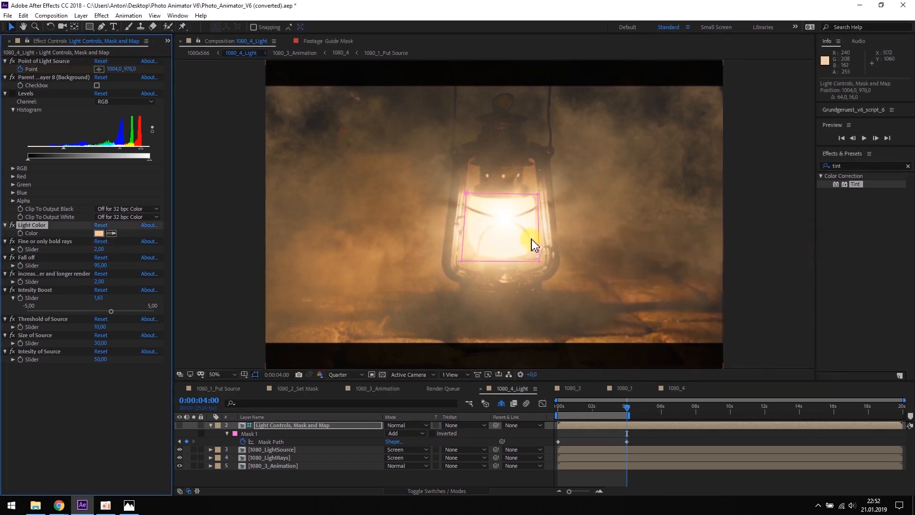
{"action": "left_click", "coordinate": [596, 408]}
{"action": "left_click_drag", "start_coordinate": [597, 410], "coordinate": [556, 406]}
{"action": "left_click", "coordinate": [179, 465]}
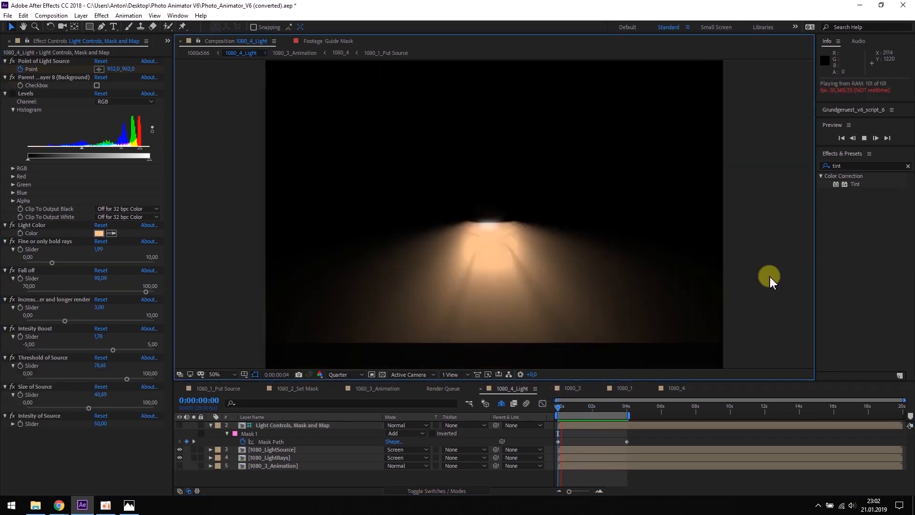